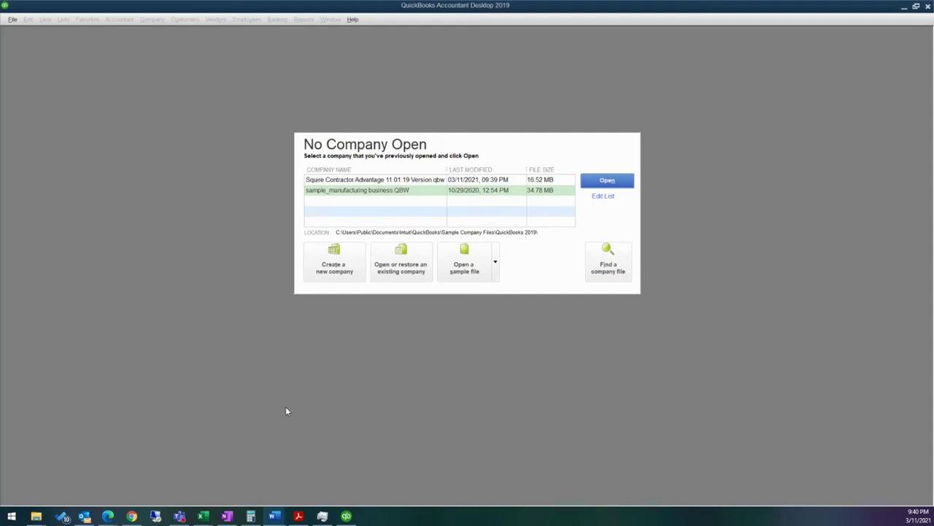
Step: Open the Squire Contractor Advantage sample contractor company from the sample file list
{"action": "left_click", "coordinate": [498, 269]}
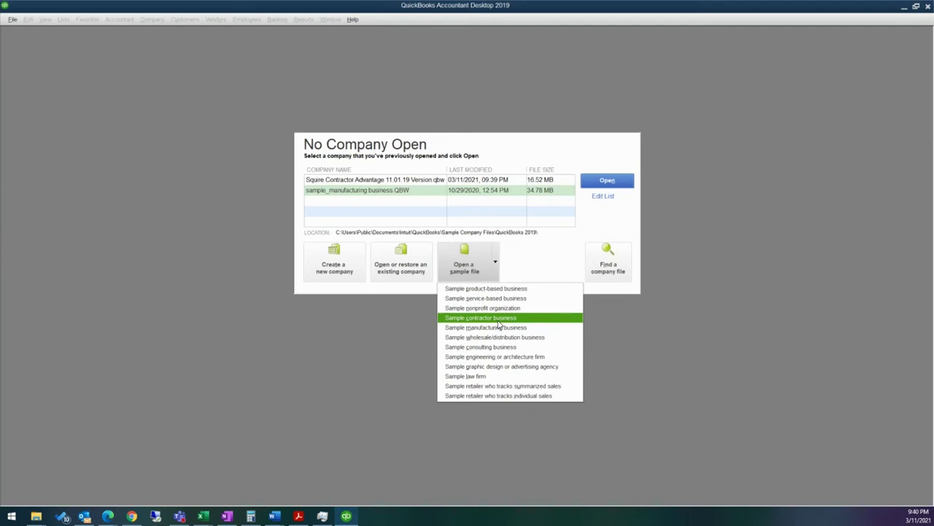
{"action": "left_click", "coordinate": [395, 180]}
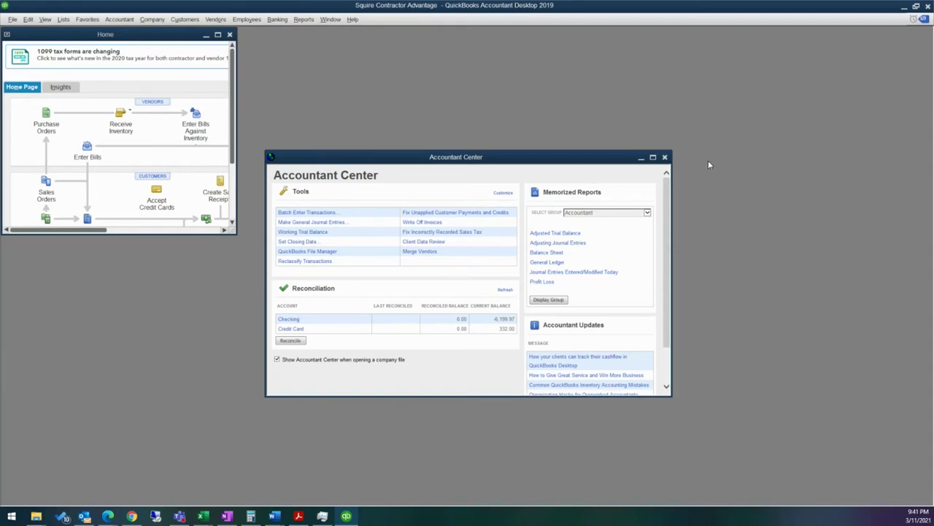
Step: Close the Accountant Center and show the Customer Center maximized on Beamer Homes (%)
{"action": "left_click", "coordinate": [664, 157]}
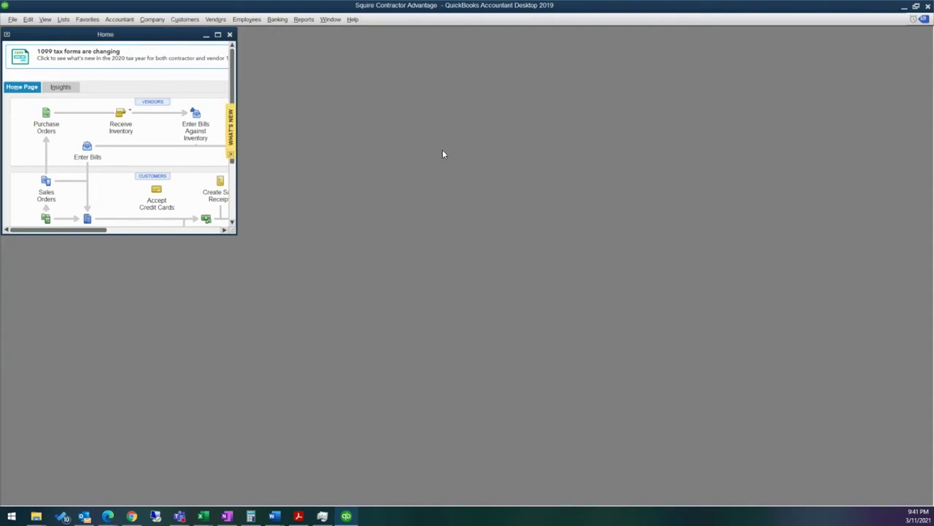
{"action": "left_click", "coordinate": [183, 21]}
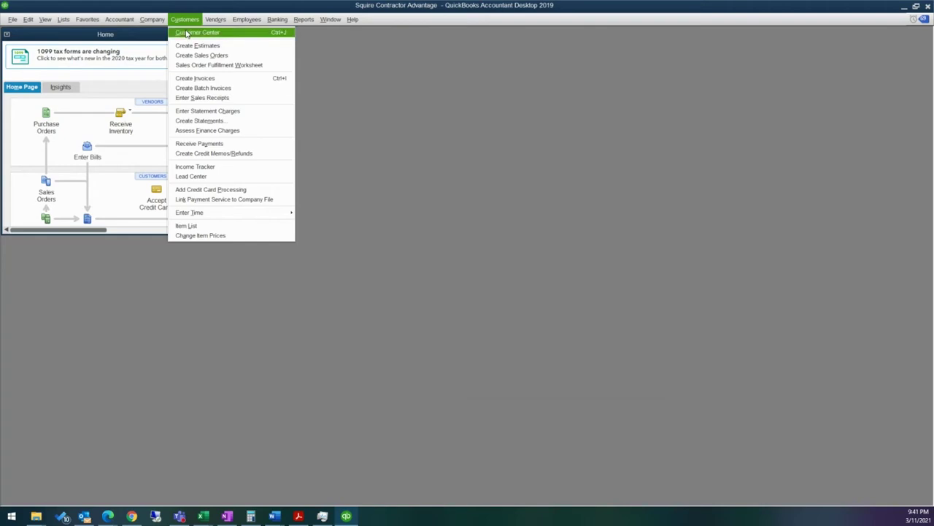
{"action": "left_click", "coordinate": [187, 32]}
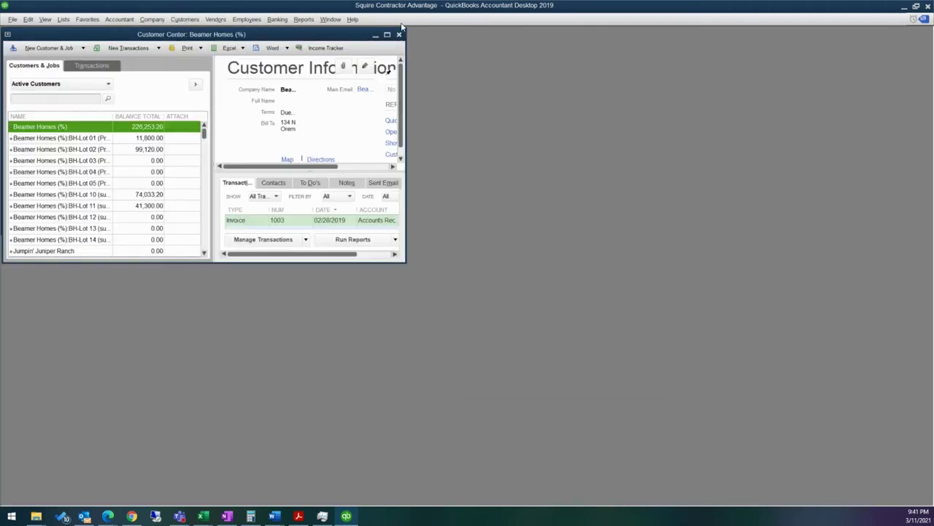
{"action": "left_click", "coordinate": [387, 35]}
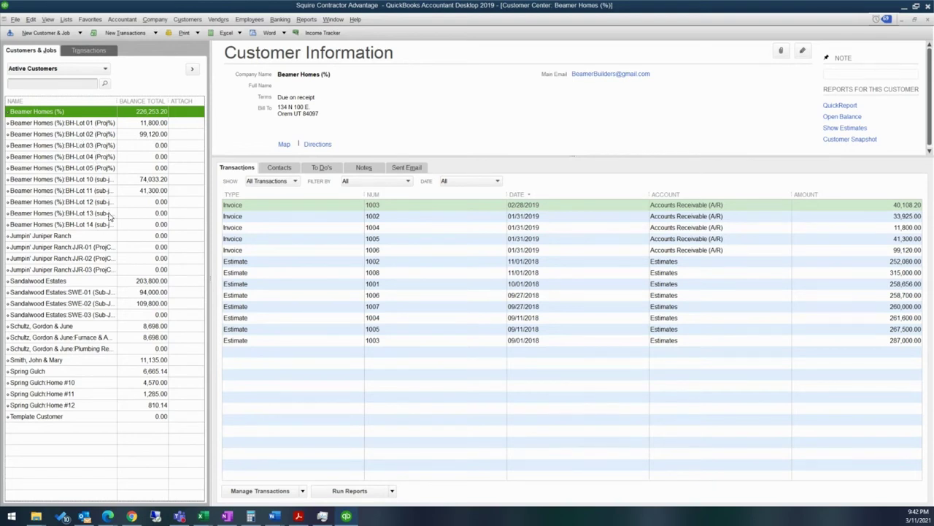
{"action": "right_click", "coordinate": [70, 112]}
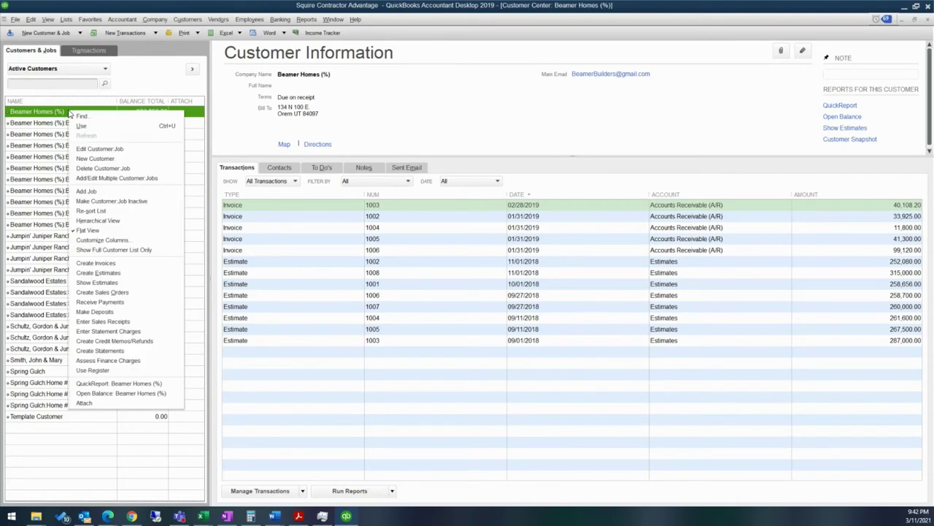
Step: Switch the Customers & Jobs list to Hierarchical View and confirm the change
{"action": "left_click", "coordinate": [97, 220]}
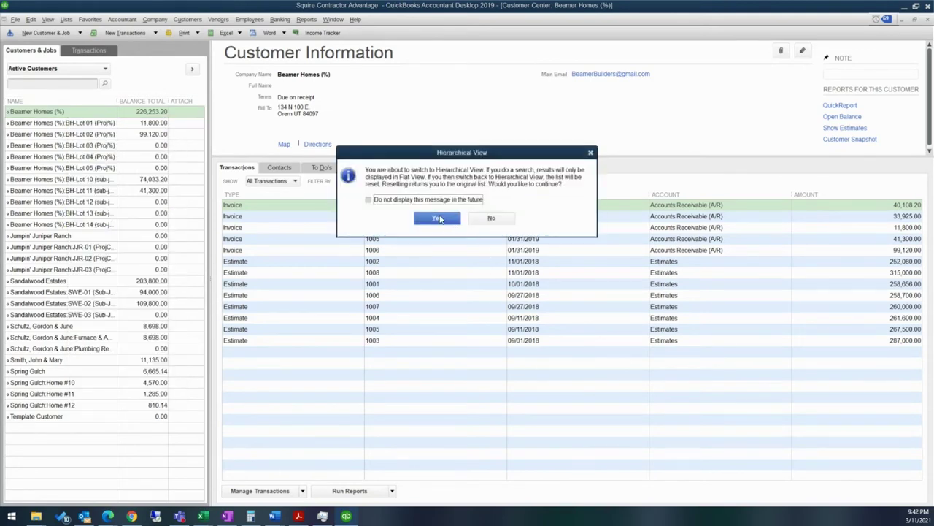
{"action": "left_click", "coordinate": [438, 218]}
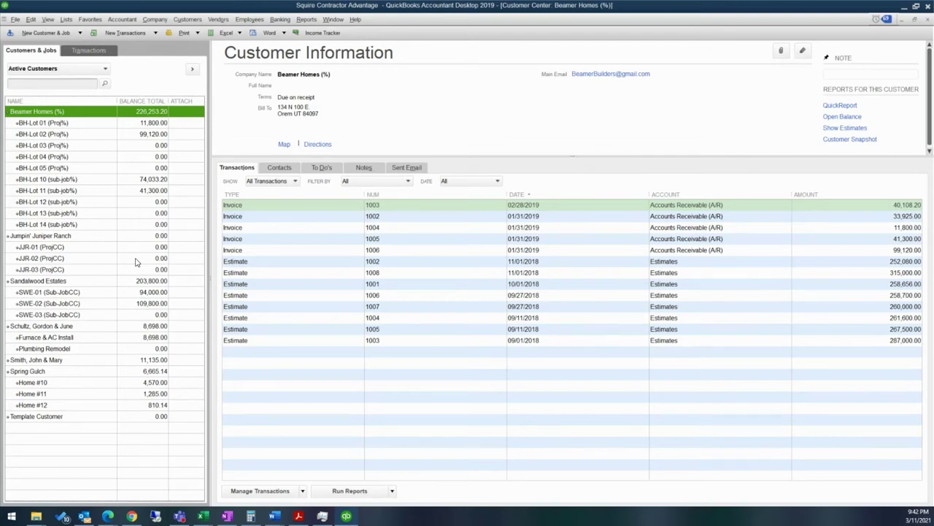
Step: In Add Multiple Customer:Jobs, enter the customer's full name as its company name and save
{"action": "left_click", "coordinate": [70, 34]}
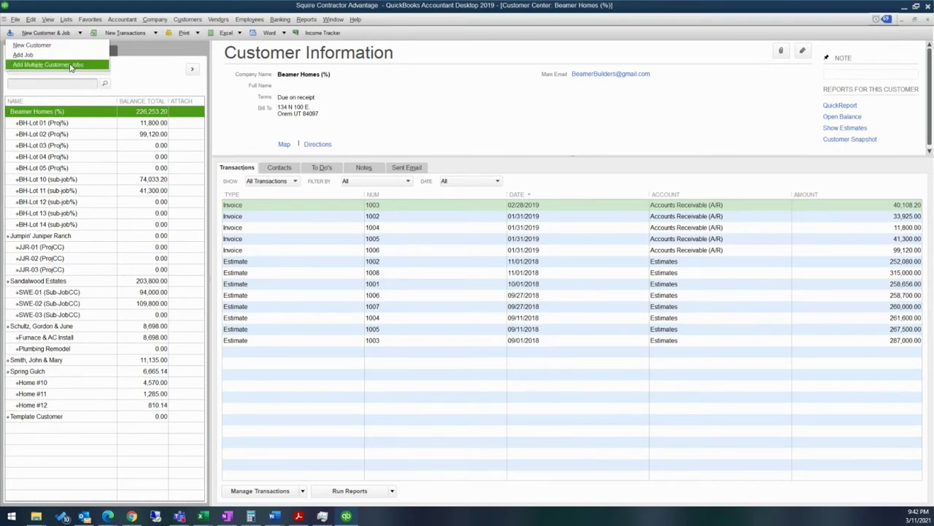
{"action": "left_click", "coordinate": [71, 66]}
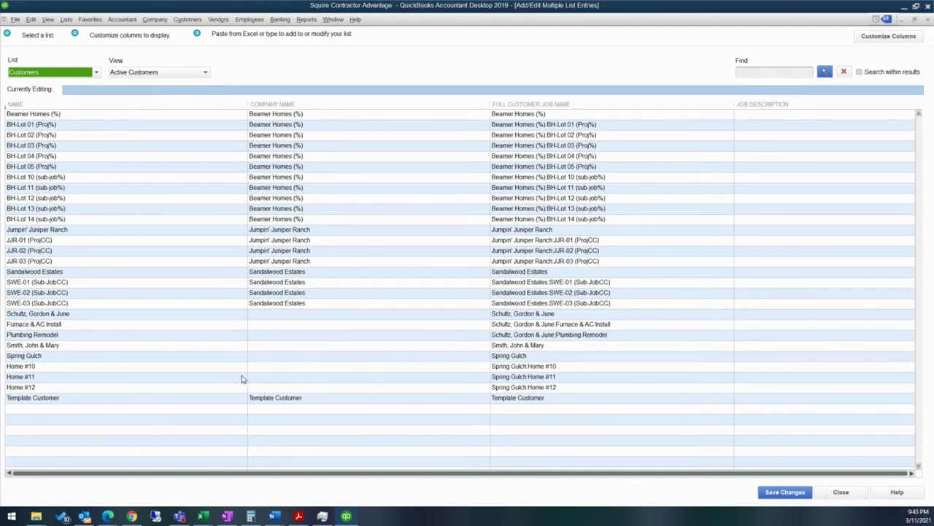
{"action": "left_click", "coordinate": [271, 314]}
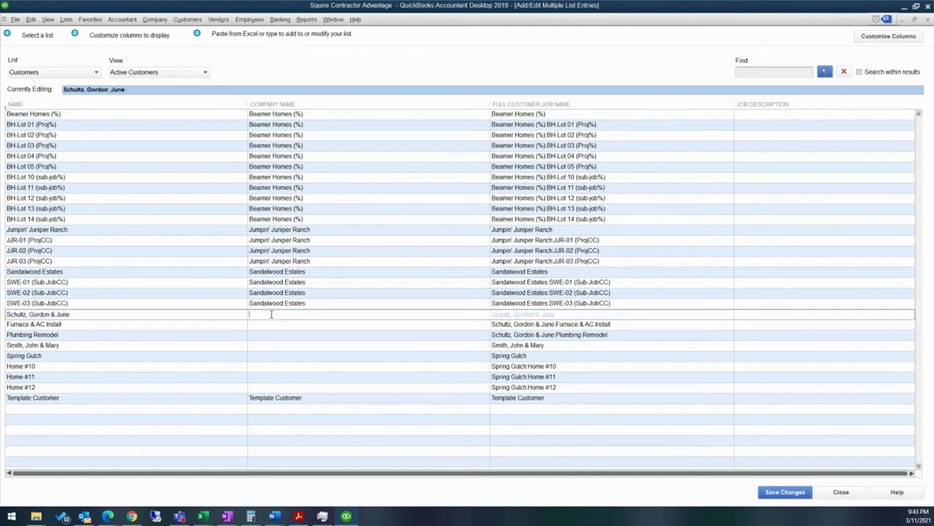
{"action": "key", "text": "Return"}
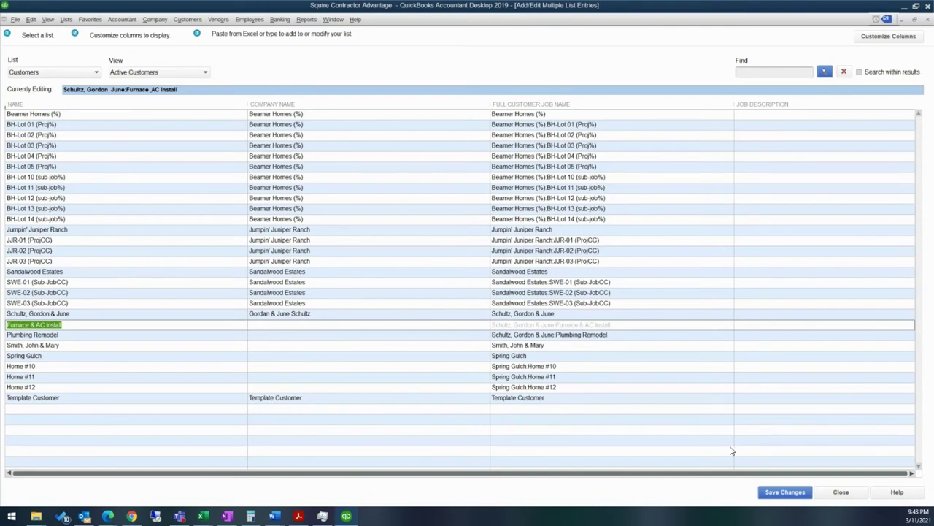
{"action": "left_click", "coordinate": [805, 494]}
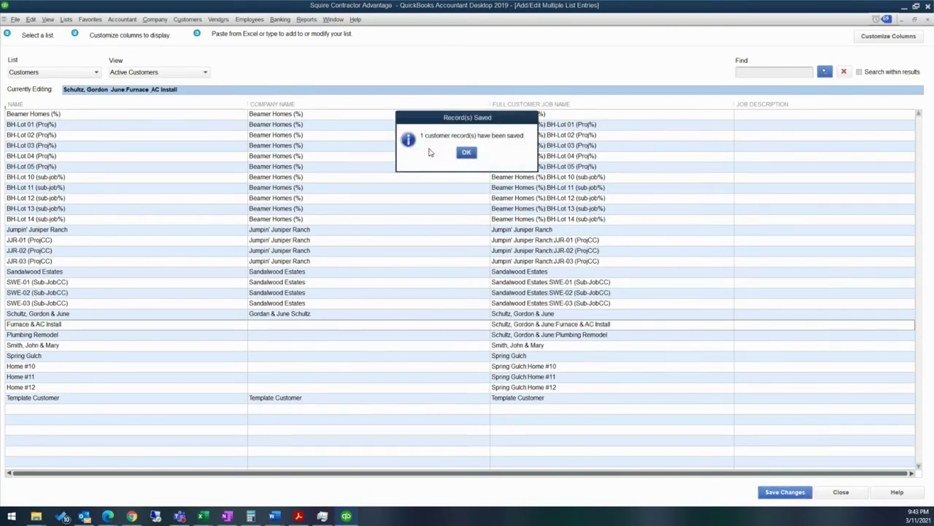
{"action": "left_click", "coordinate": [467, 152]}
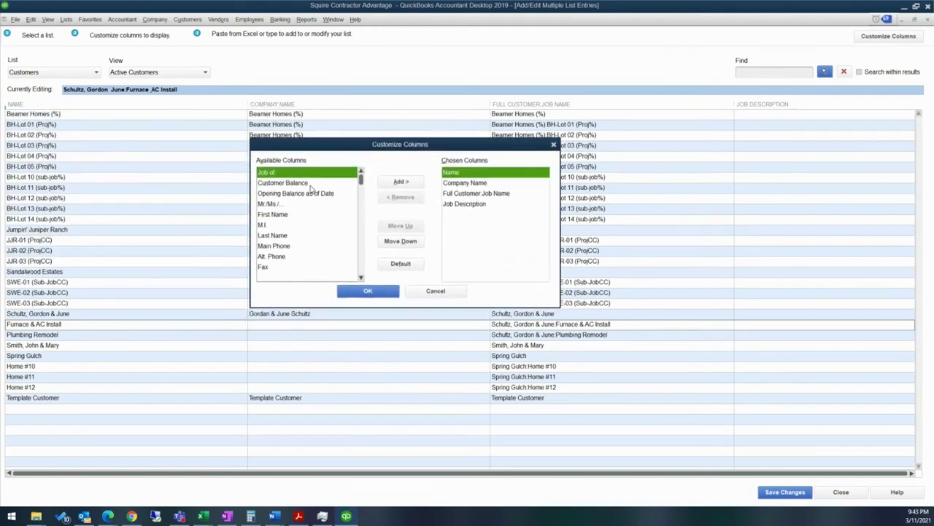
Step: Browse the Customize Columns list, cancel it, and close Add/Edit Multiple List Entries
{"action": "scroll", "coordinate": [311, 188], "scroll_direction": "down", "scroll_amount": 5}
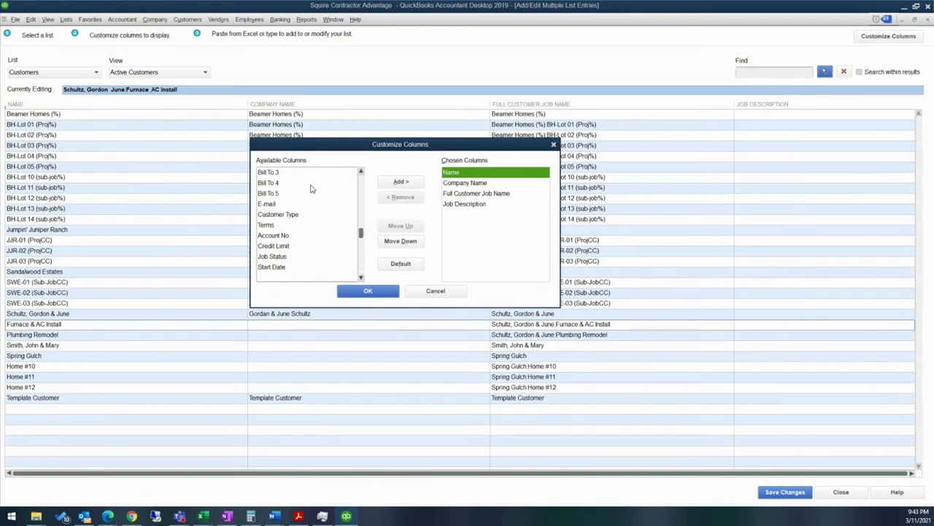
{"action": "scroll", "coordinate": [306, 245], "scroll_direction": "down", "scroll_amount": 1}
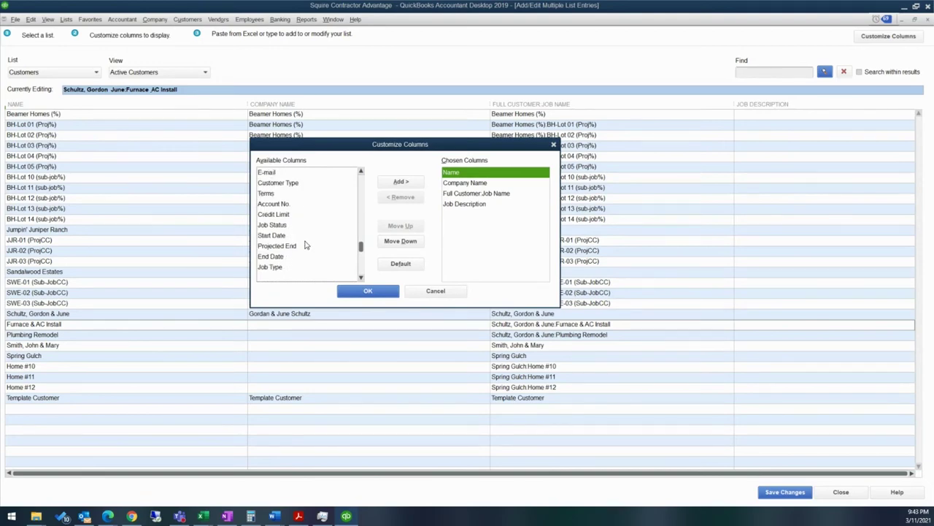
{"action": "scroll", "coordinate": [306, 246], "scroll_direction": "down", "scroll_amount": 2}
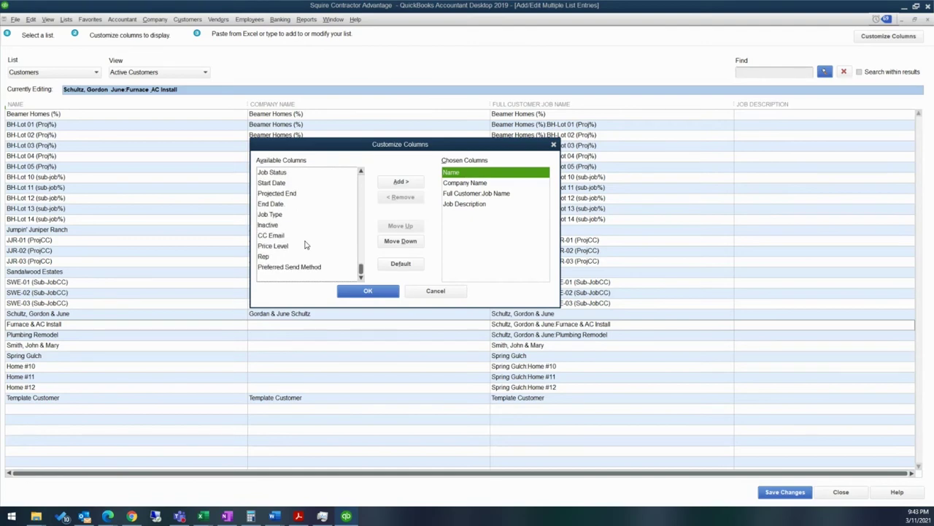
{"action": "scroll", "coordinate": [306, 246], "scroll_direction": "up", "scroll_amount": 1}
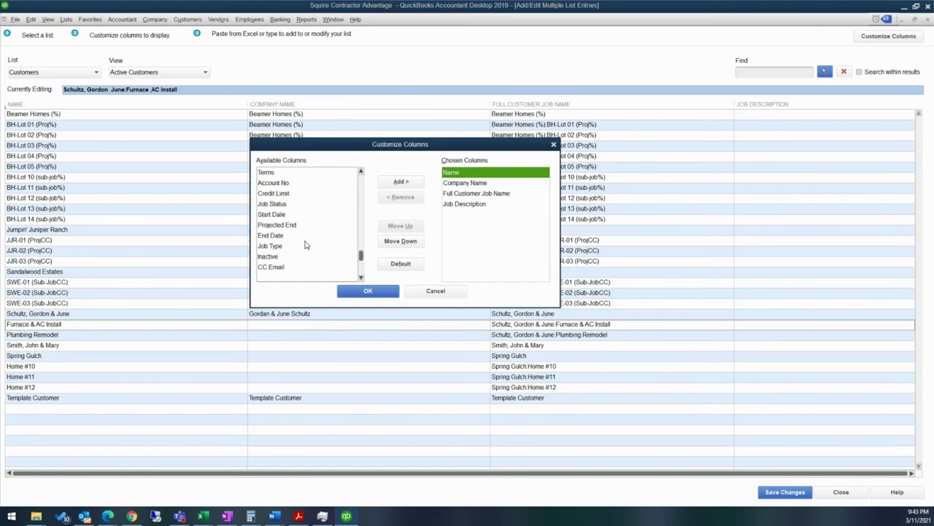
{"action": "scroll", "coordinate": [305, 245], "scroll_direction": "up", "scroll_amount": 1}
{"action": "scroll", "coordinate": [306, 245], "scroll_direction": "up", "scroll_amount": 5}
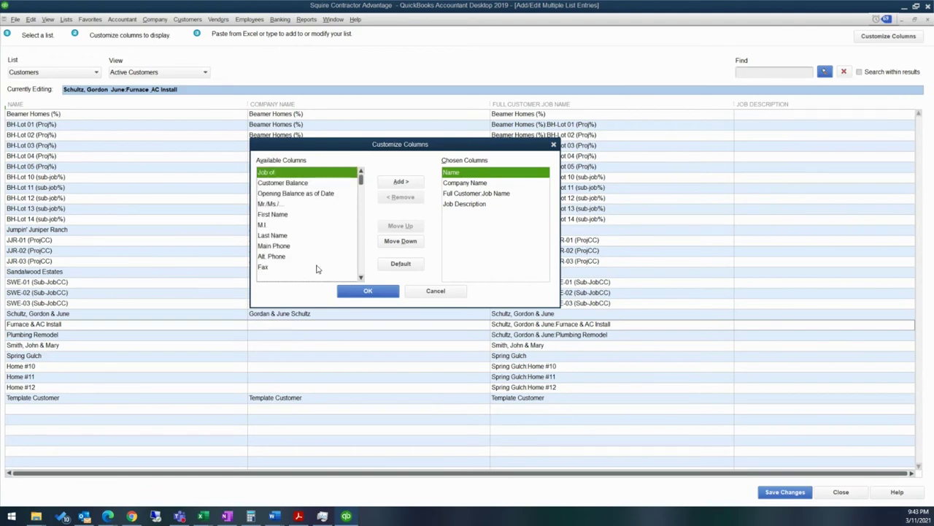
{"action": "left_click", "coordinate": [454, 290]}
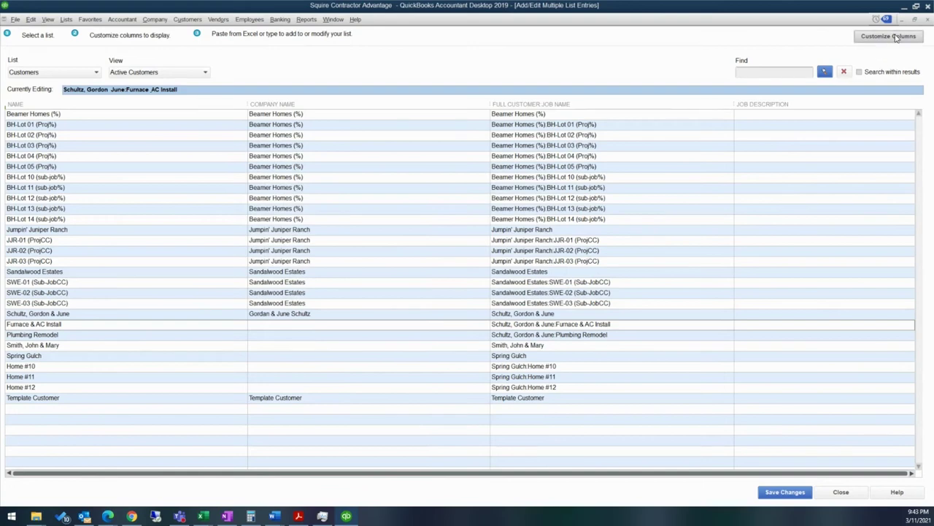
{"action": "left_click", "coordinate": [926, 21]}
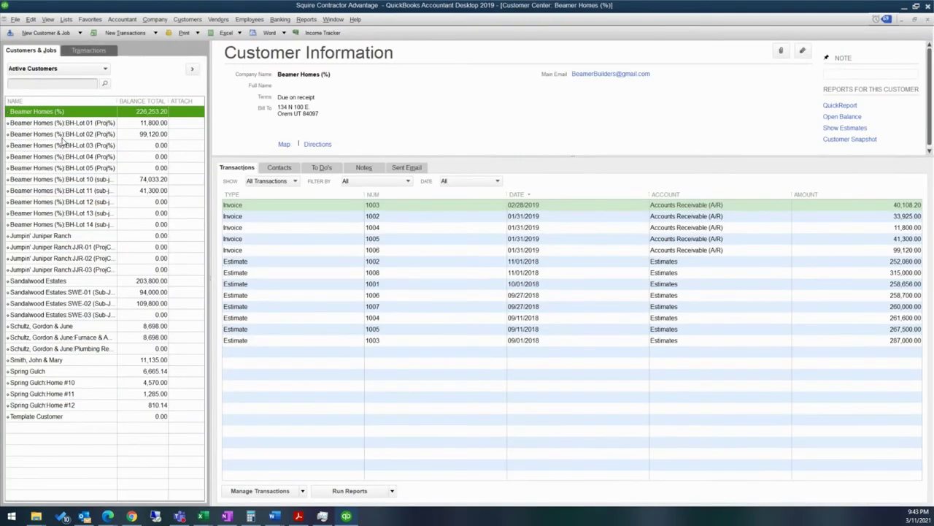
Step: Start a new customer from the Beamer Homes menu and view its opening balance and Payment Settings
{"action": "right_click", "coordinate": [64, 114]}
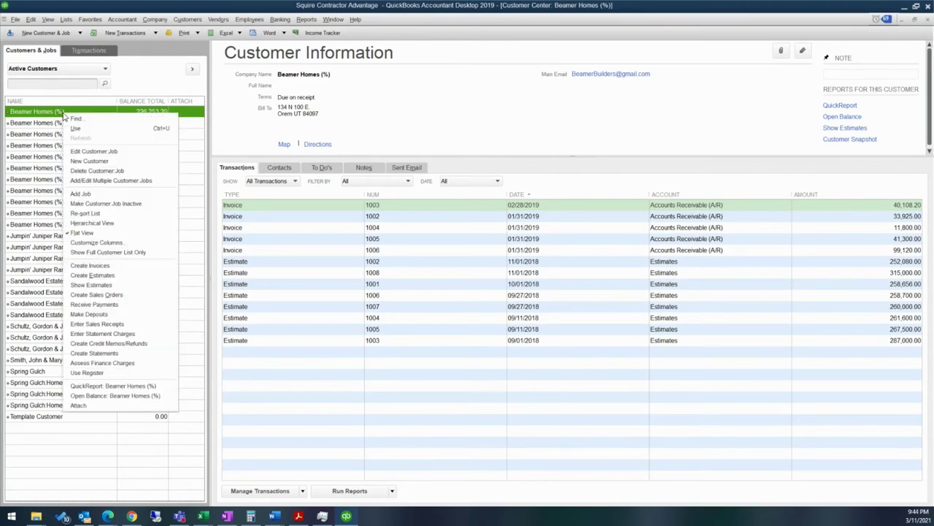
{"action": "left_click", "coordinate": [108, 162]}
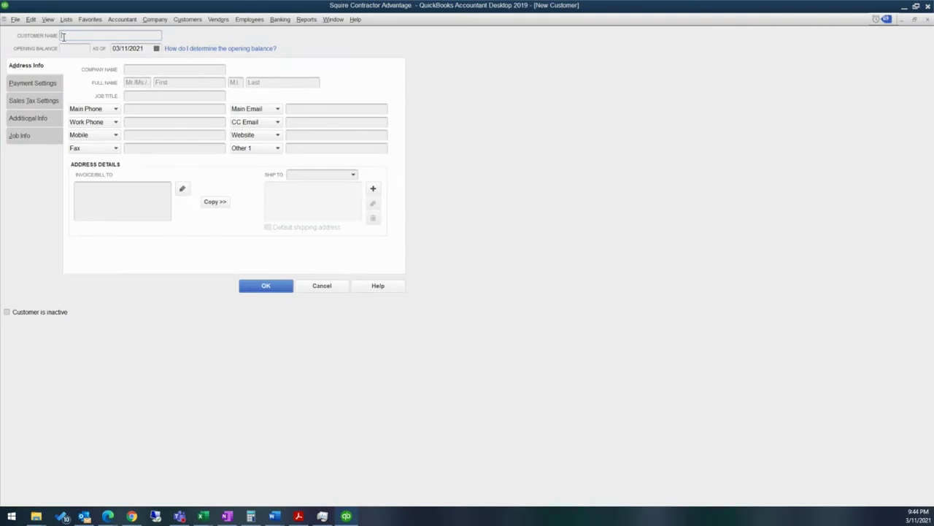
{"action": "left_click", "coordinate": [65, 47]}
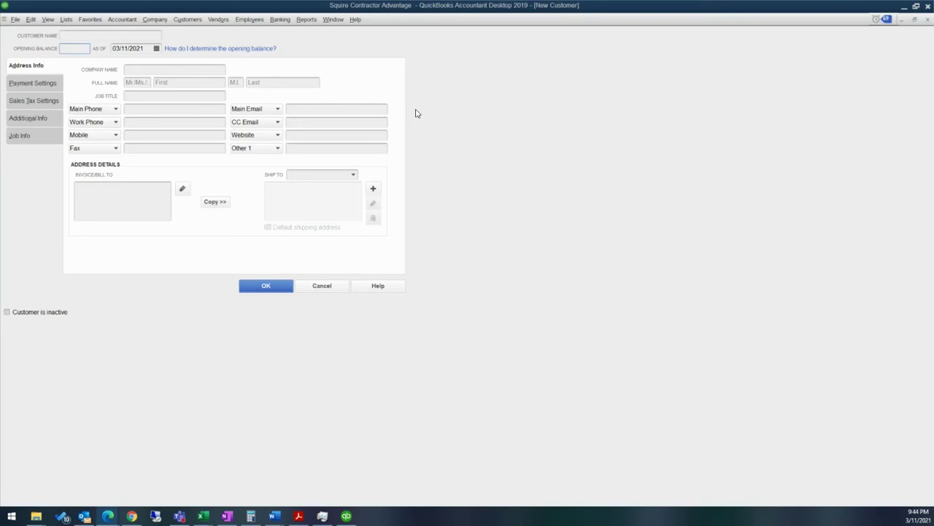
{"action": "left_click", "coordinate": [48, 88]}
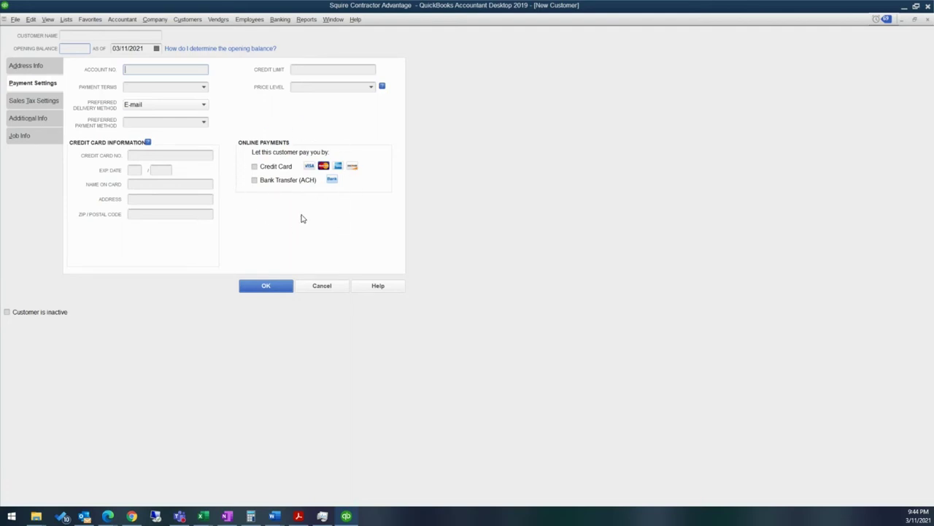
Step: Look through Sales Tax Settings, Additional Info and the unsaved Define Fields dialog, ending on Job Info
{"action": "left_click", "coordinate": [26, 108]}
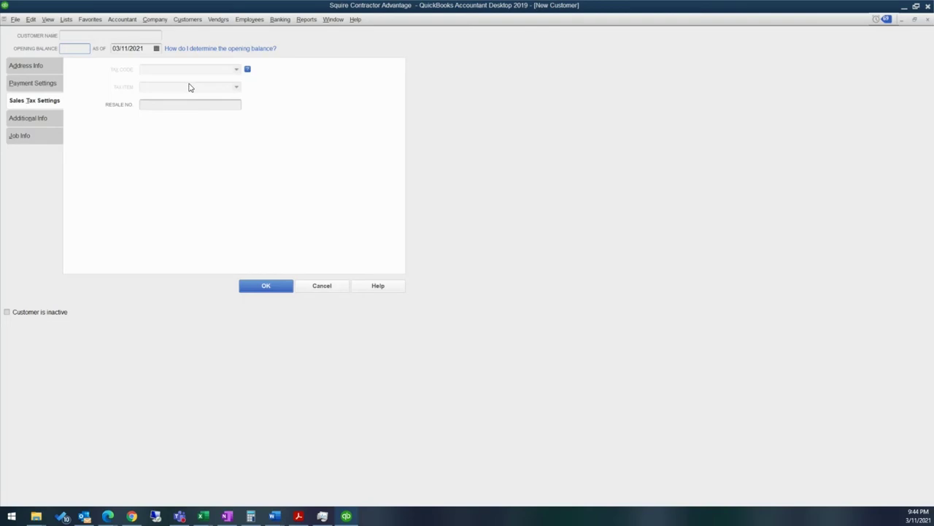
{"action": "left_click", "coordinate": [38, 121]}
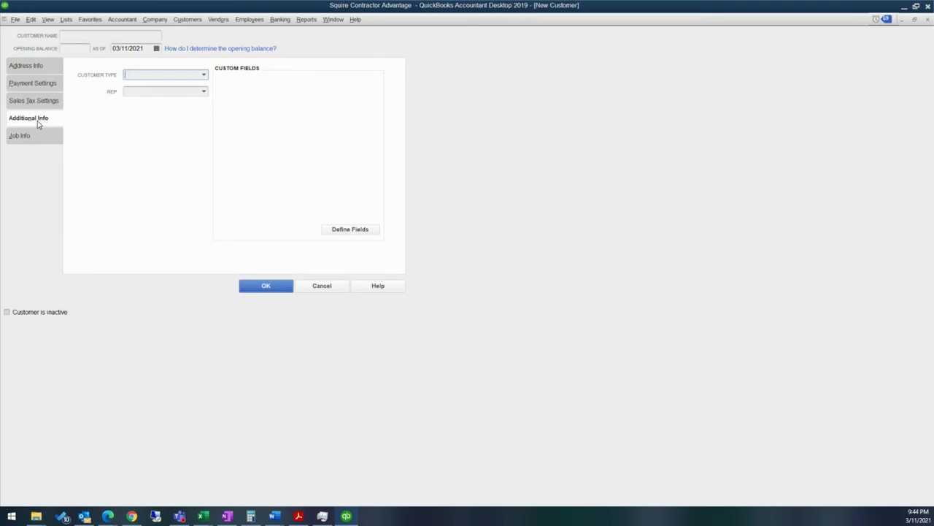
{"action": "left_click", "coordinate": [358, 230]}
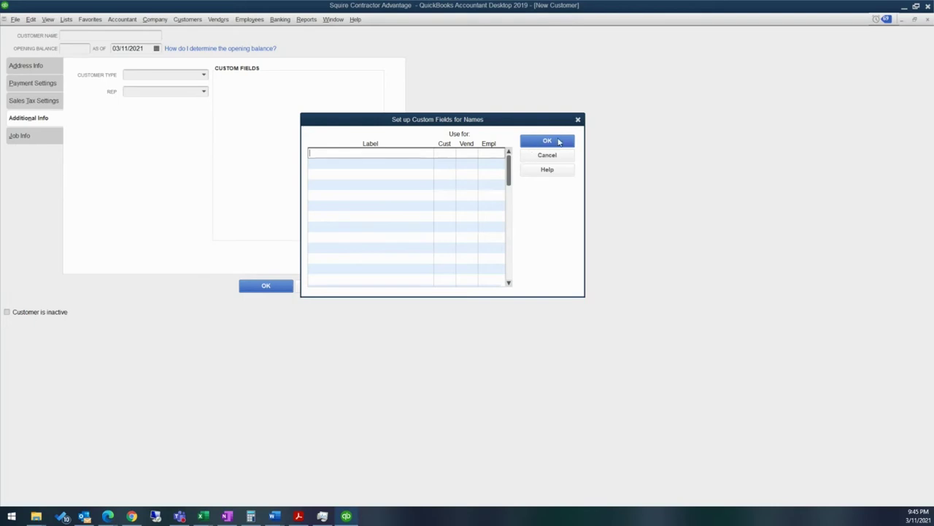
{"action": "left_click", "coordinate": [452, 152]}
{"action": "left_click", "coordinate": [577, 119]}
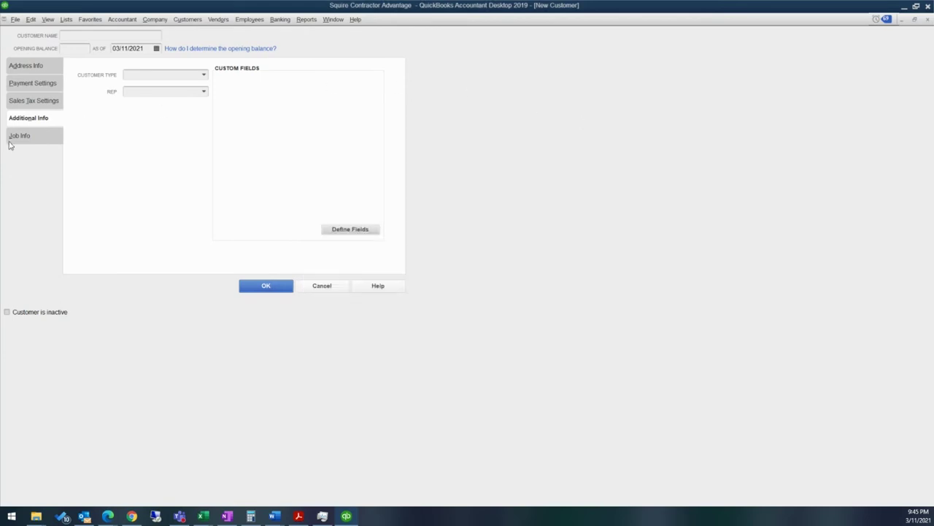
{"action": "left_click", "coordinate": [49, 136]}
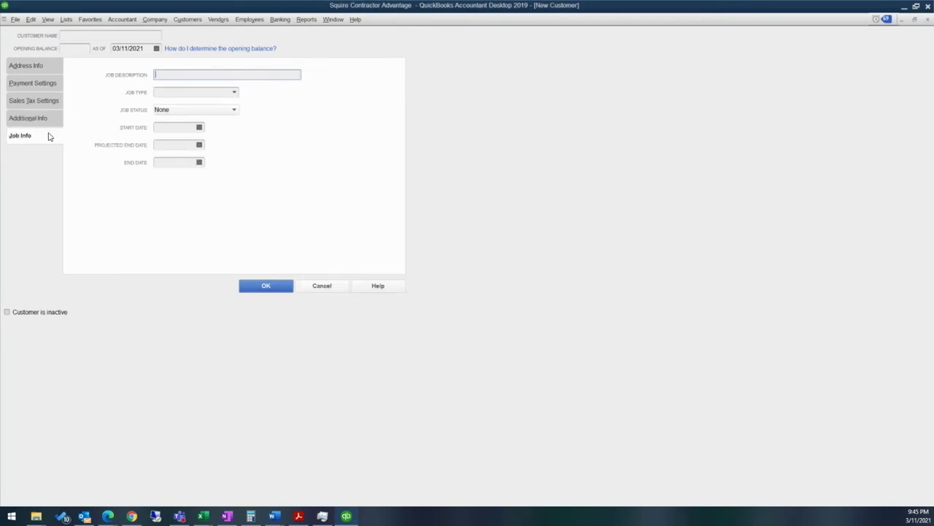
Step: Review the Job Type and Job Status choices, leaving status None, and cancel the new customer
{"action": "left_click", "coordinate": [234, 93]}
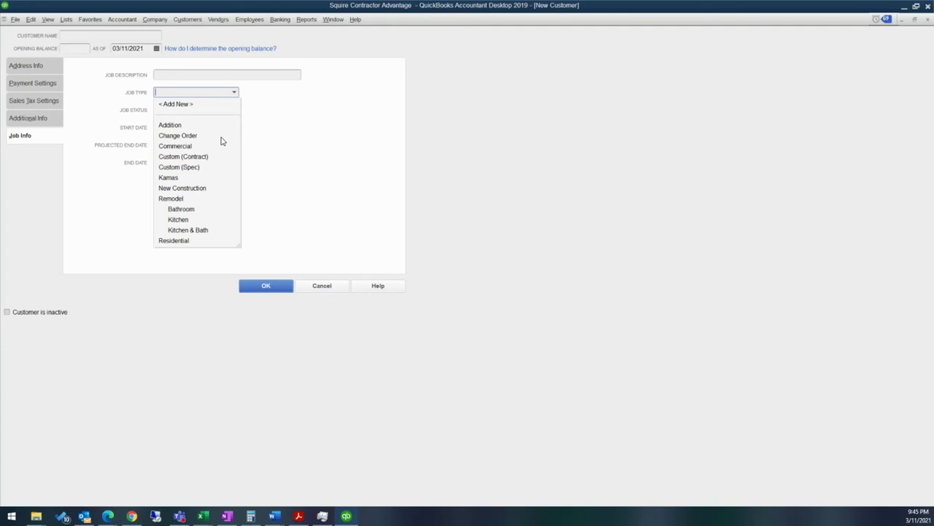
{"action": "left_click", "coordinate": [291, 108]}
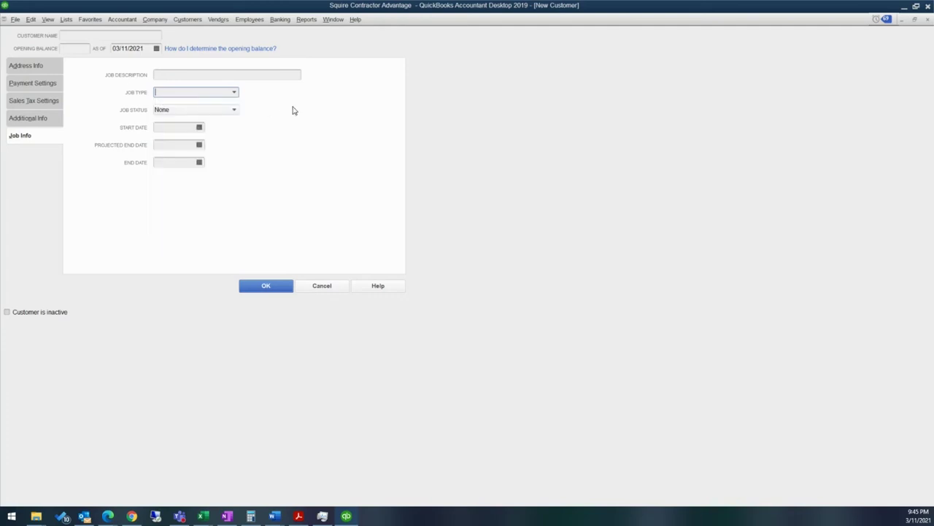
{"action": "left_click", "coordinate": [235, 110]}
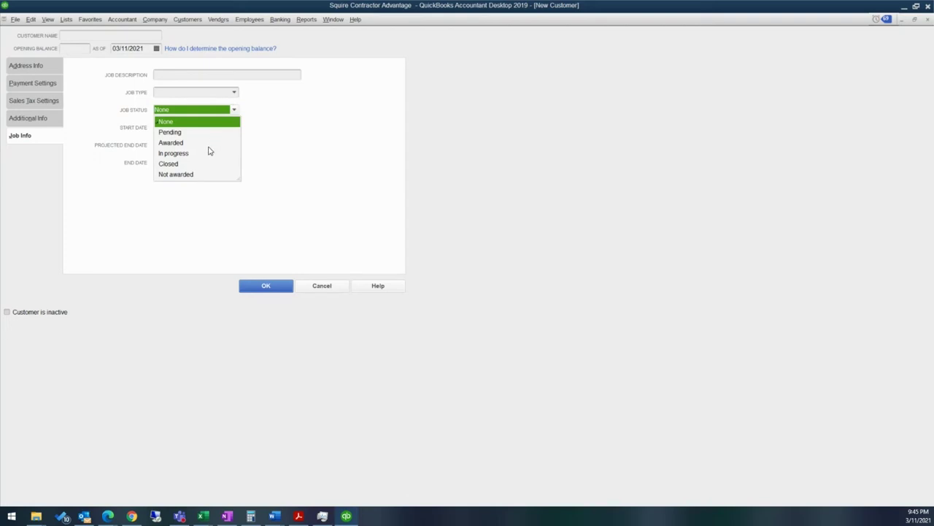
{"action": "left_click", "coordinate": [256, 154]}
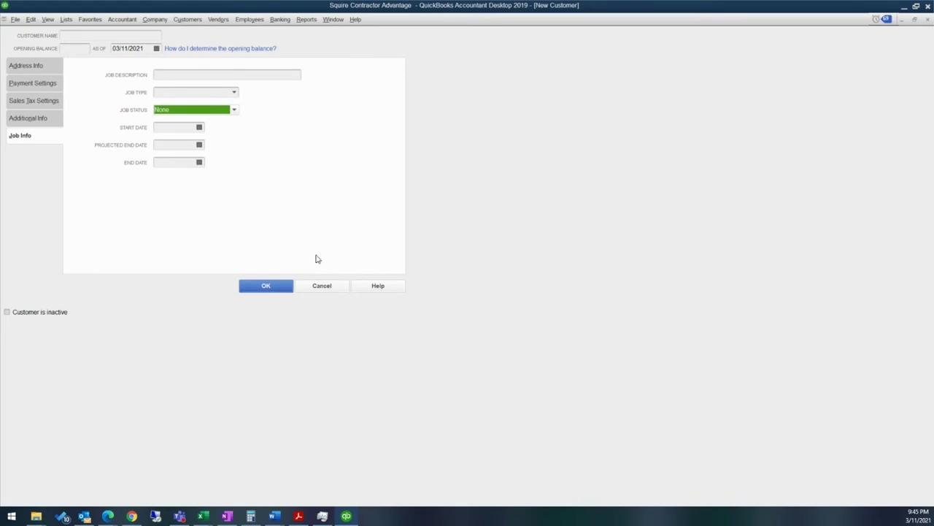
{"action": "left_click", "coordinate": [314, 288]}
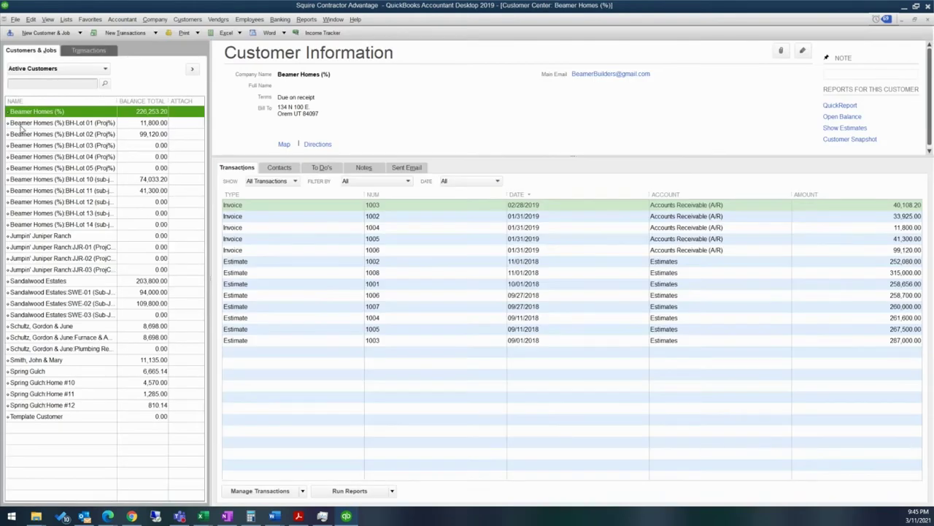
Step: Start a new job from BH-Lot 01, check the Customer:Job list, and view Payment Settings
{"action": "right_click", "coordinate": [55, 130]}
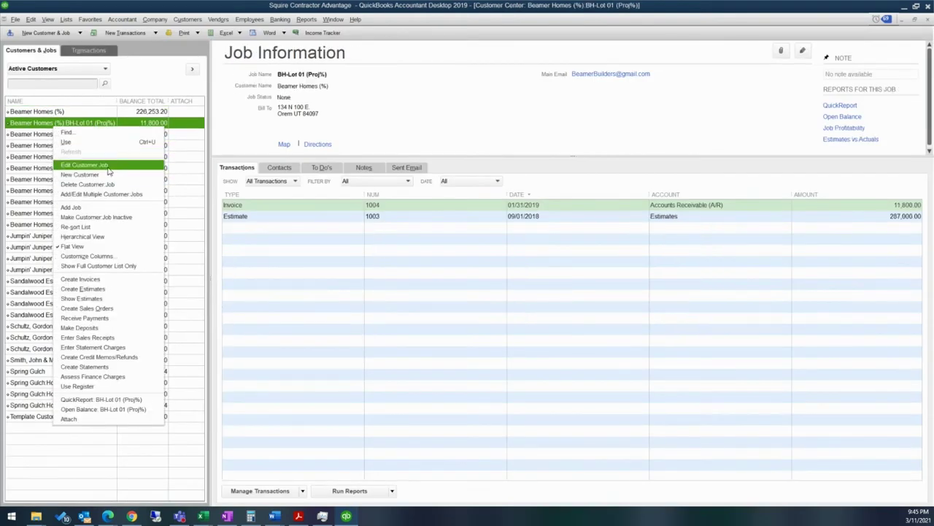
{"action": "left_click", "coordinate": [87, 208]}
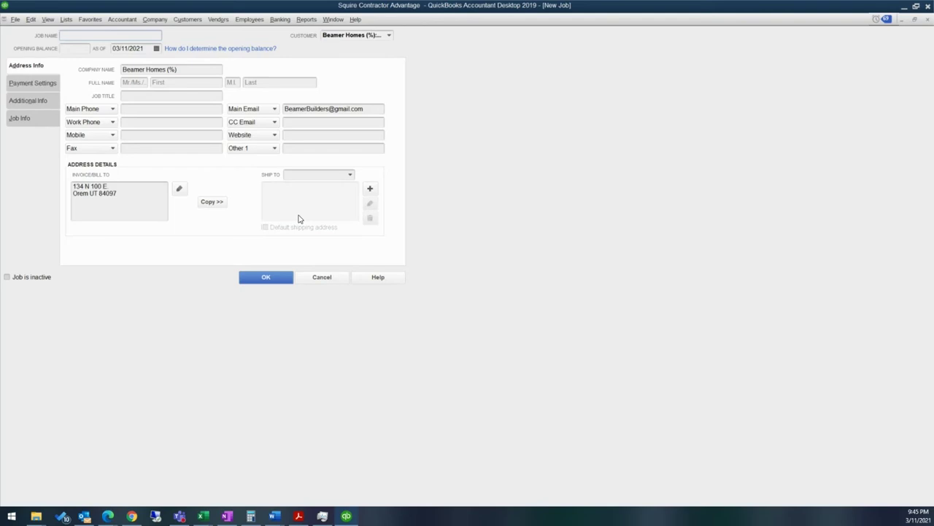
{"action": "left_click", "coordinate": [389, 35]}
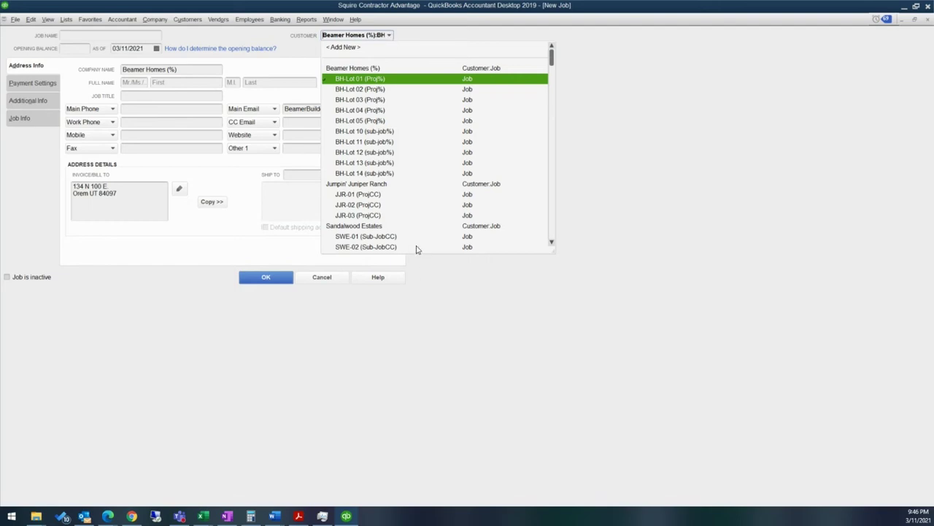
{"action": "left_click", "coordinate": [125, 469]}
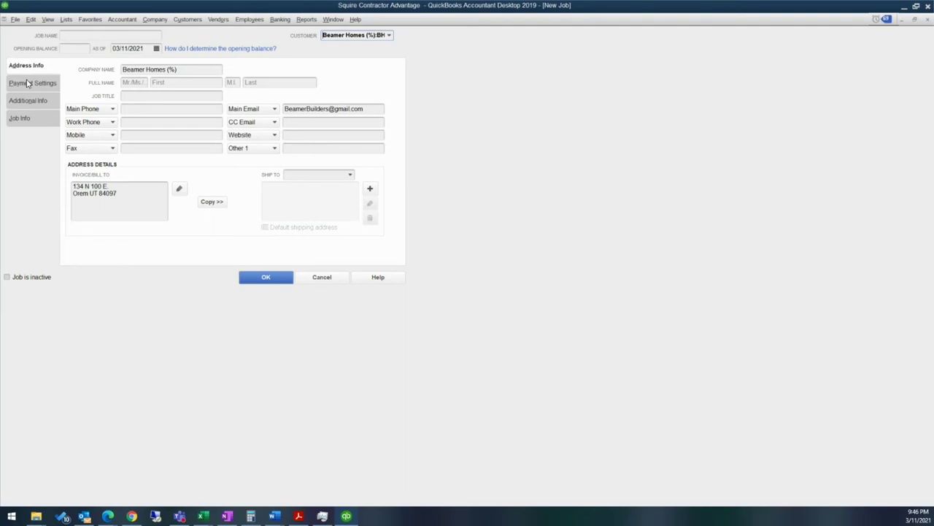
{"action": "left_click", "coordinate": [27, 83]}
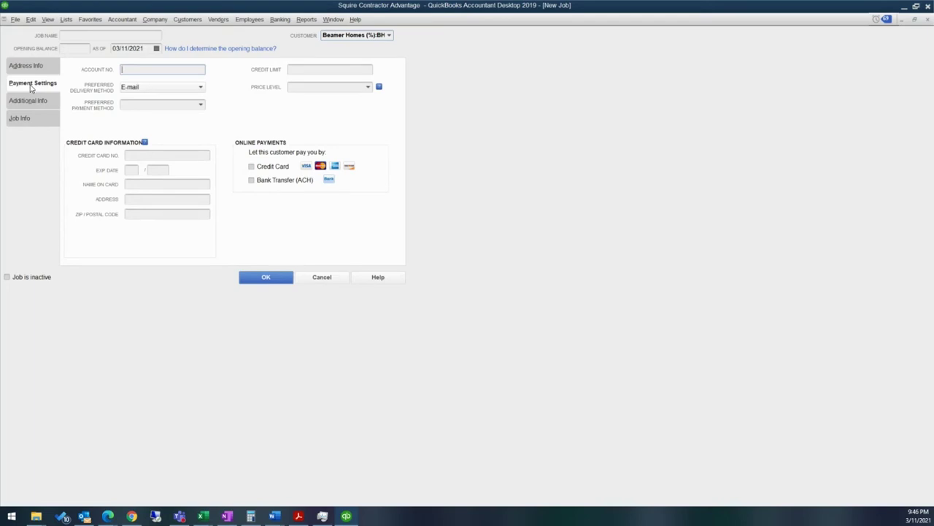
Step: Check the new job's Additional Info and Job Info fields, then cancel the job
{"action": "left_click", "coordinate": [25, 102]}
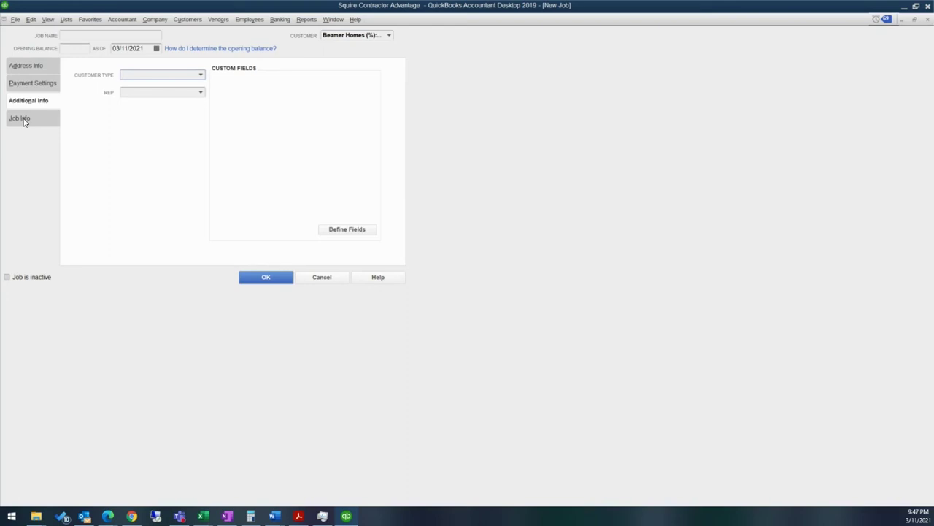
{"action": "left_click", "coordinate": [24, 121]}
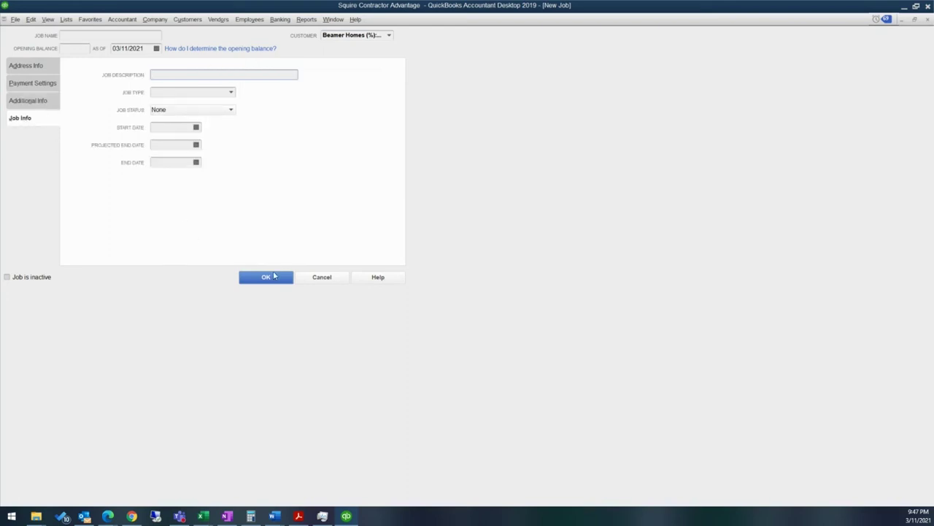
{"action": "left_click", "coordinate": [303, 279]}
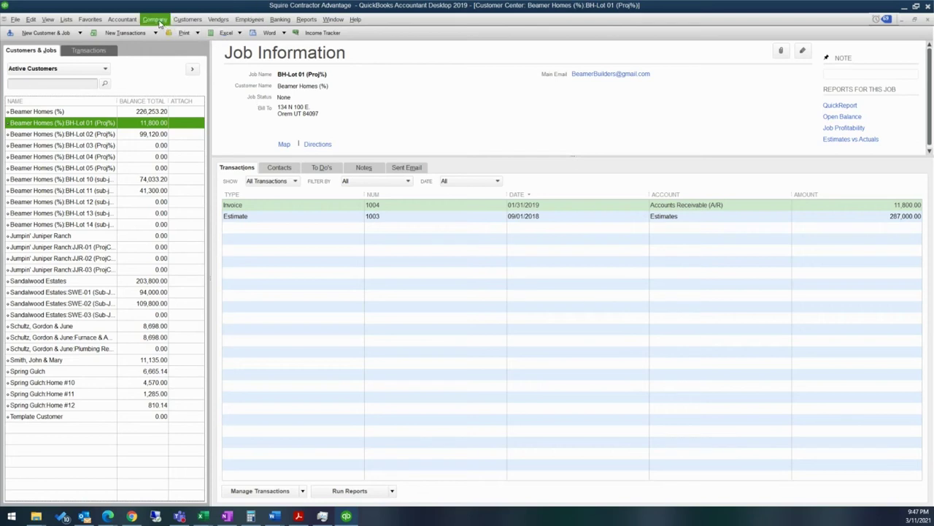
Step: Start a new vendor bill from Home Depot
{"action": "left_click", "coordinate": [219, 21]}
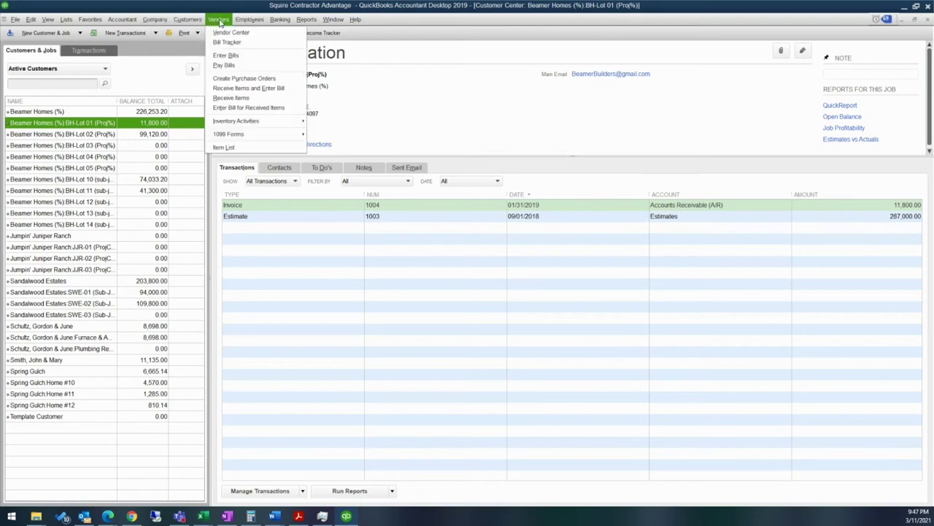
{"action": "left_click", "coordinate": [225, 55]}
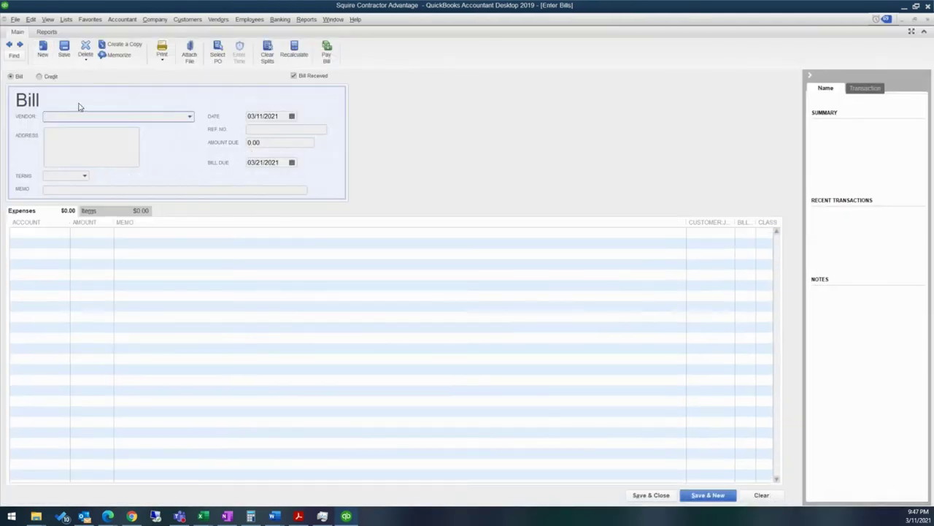
{"action": "type", "text": "Home Depot"}
{"action": "key", "text": "Tab"}
{"action": "key", "text": "Tab"}
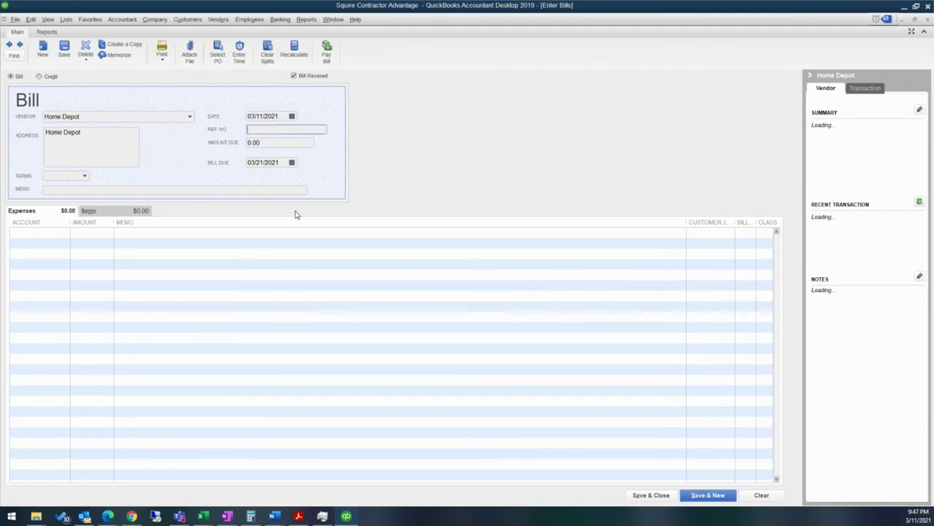
Step: Add a 500.00 line on the 1-Materials Cost of Goods Sold account with memo 'Wood for project'
{"action": "left_click", "coordinate": [54, 234]}
{"action": "left_click", "coordinate": [64, 234]}
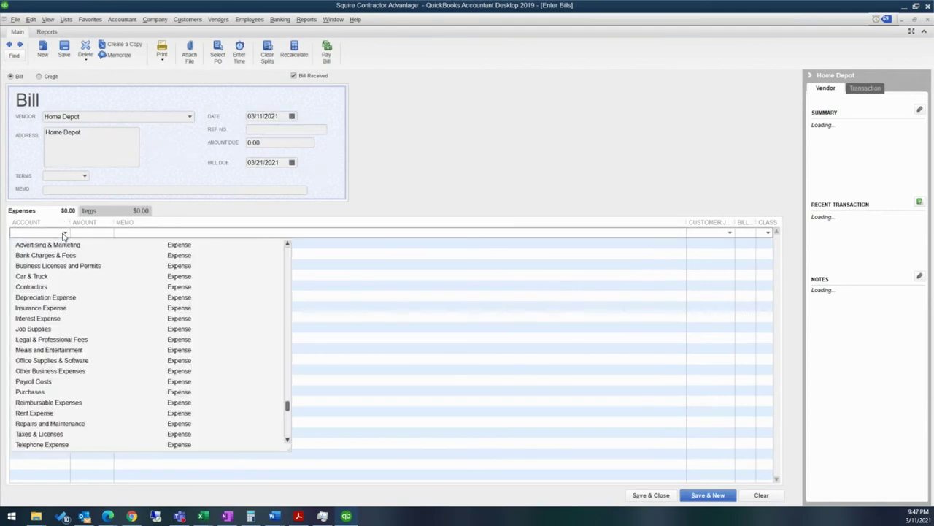
{"action": "scroll", "coordinate": [77, 281], "scroll_direction": "up", "scroll_amount": 6}
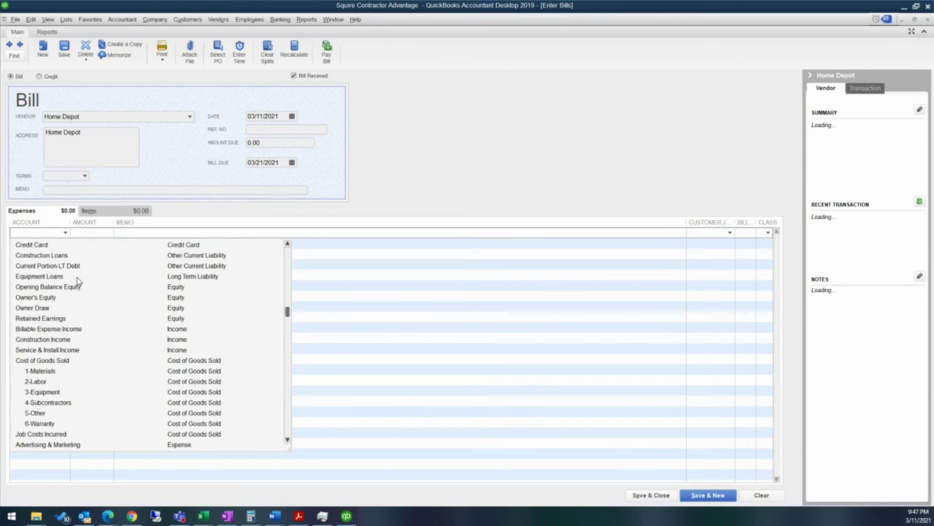
{"action": "scroll", "coordinate": [77, 281], "scroll_direction": "down", "scroll_amount": 1}
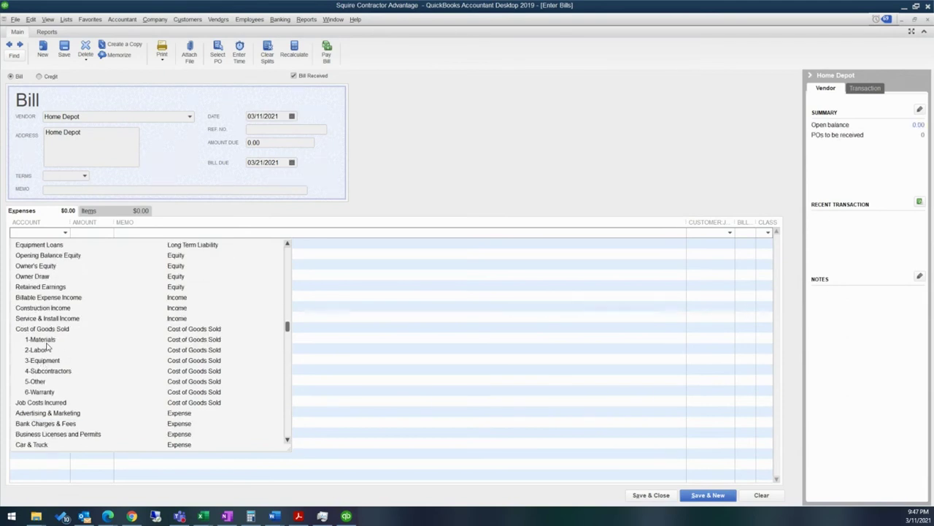
{"action": "left_click", "coordinate": [47, 341]}
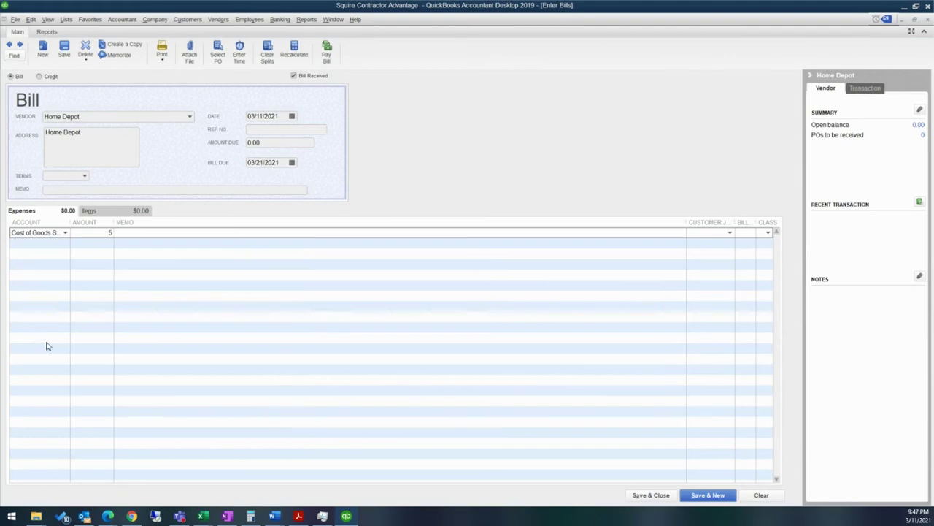
{"action": "type", "text": "500"}
{"action": "key", "text": "Tab"}
{"action": "type", "text": "Wood for pr"}
{"action": "type", "text": "oejc"}
{"action": "key", "text": "BackSpace"}
{"action": "key", "text": "BackSpace"}
{"action": "key", "text": "BackSpace"}
{"action": "key", "text": "BackSpace"}
{"action": "type", "text": "ject"}
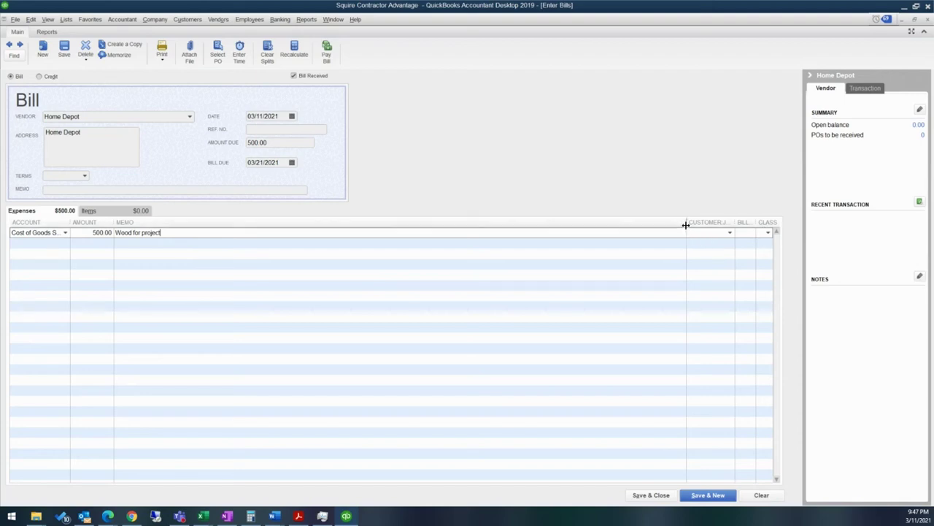
{"action": "left_click_drag", "start_coordinate": [687, 225], "coordinate": [454, 222]}
Step: Charge the wood line, billable, to Beamer Homes:BH-Lot 11 and save the bill
{"action": "left_click", "coordinate": [494, 233]}
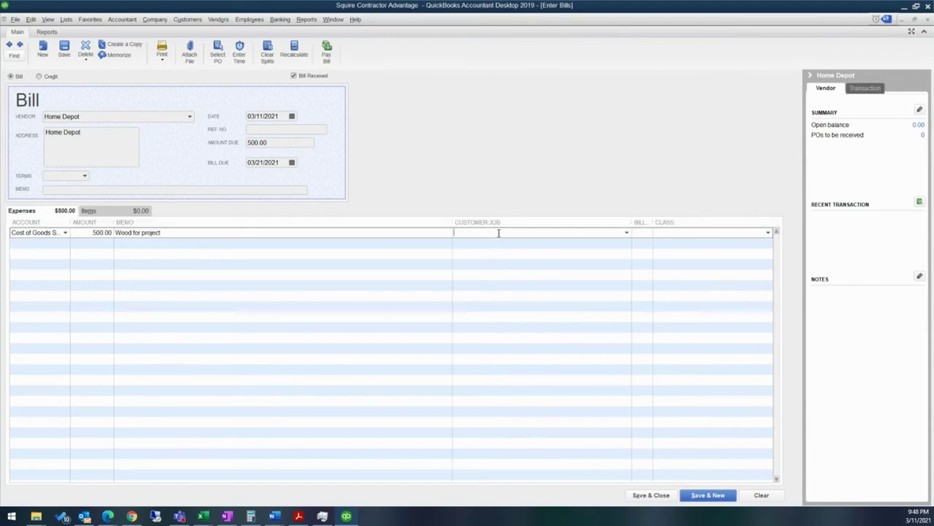
{"action": "left_click", "coordinate": [628, 232]}
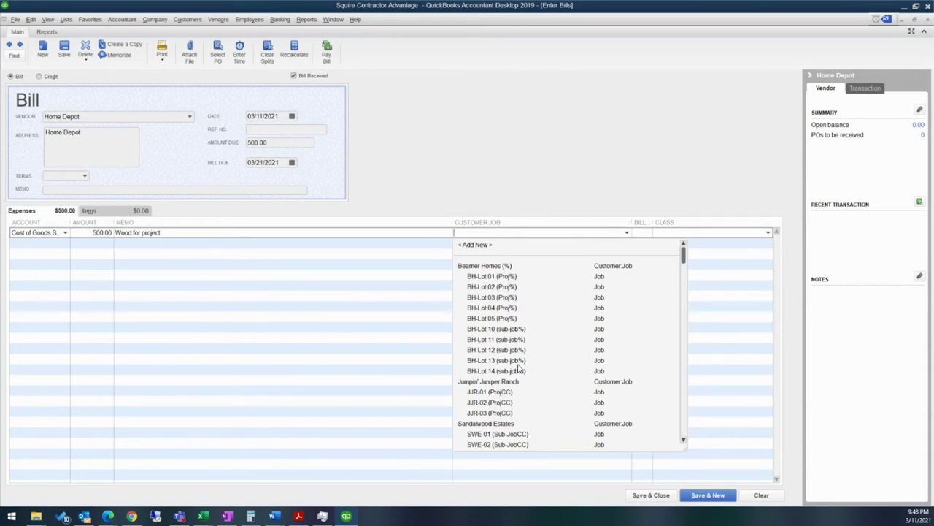
{"action": "scroll", "coordinate": [629, 352], "scroll_direction": "down", "scroll_amount": 4}
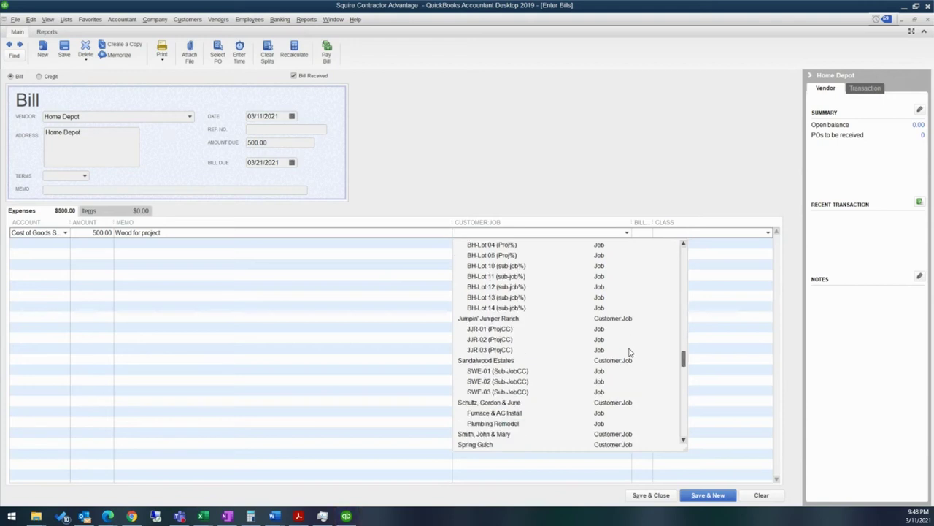
{"action": "scroll", "coordinate": [626, 348], "scroll_direction": "up", "scroll_amount": 5}
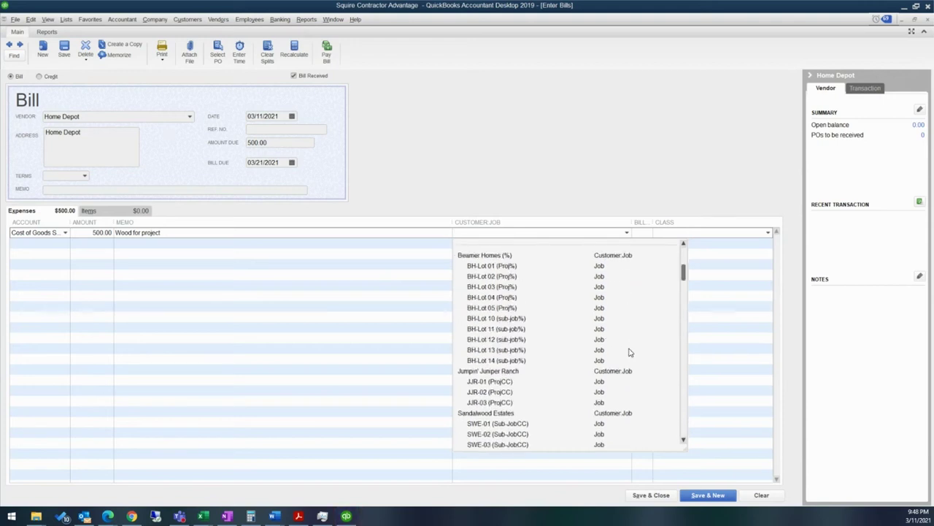
{"action": "left_click", "coordinate": [491, 347]}
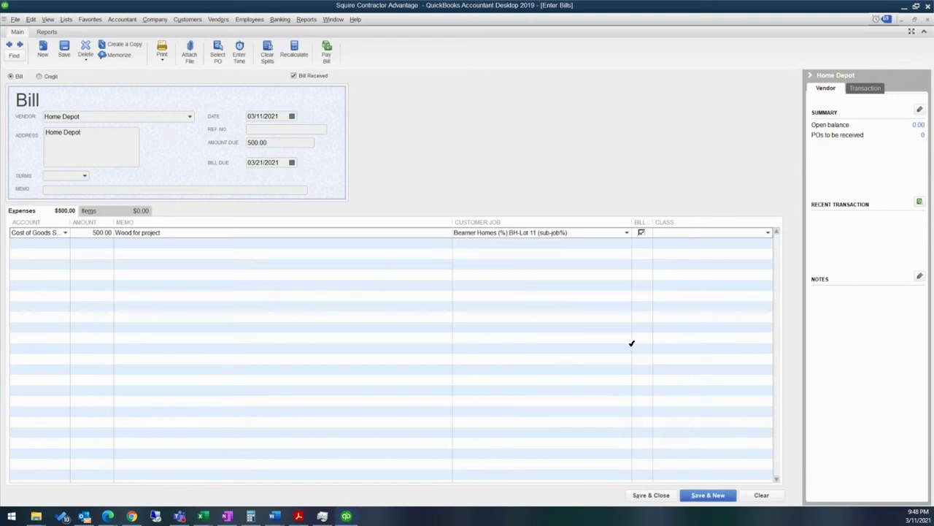
{"action": "left_click_drag", "start_coordinate": [632, 223], "coordinate": [668, 221]}
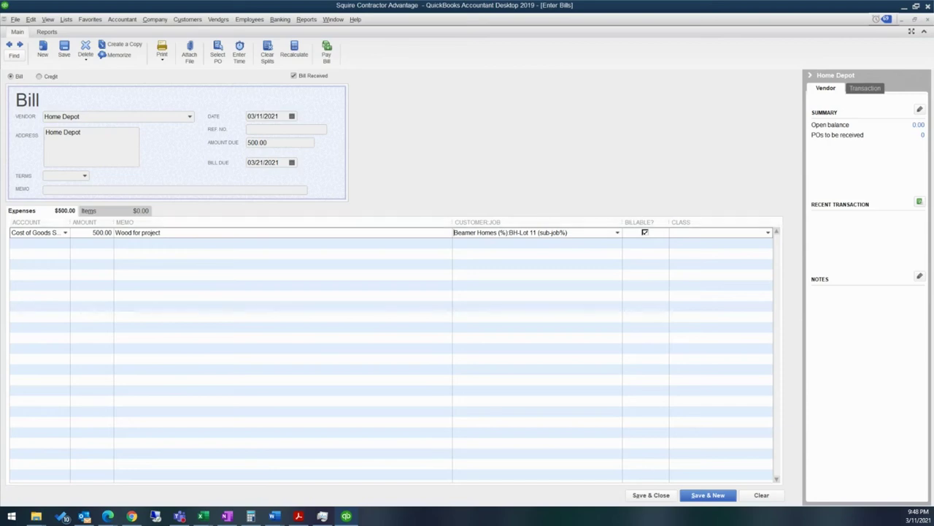
{"action": "left_click", "coordinate": [661, 495]}
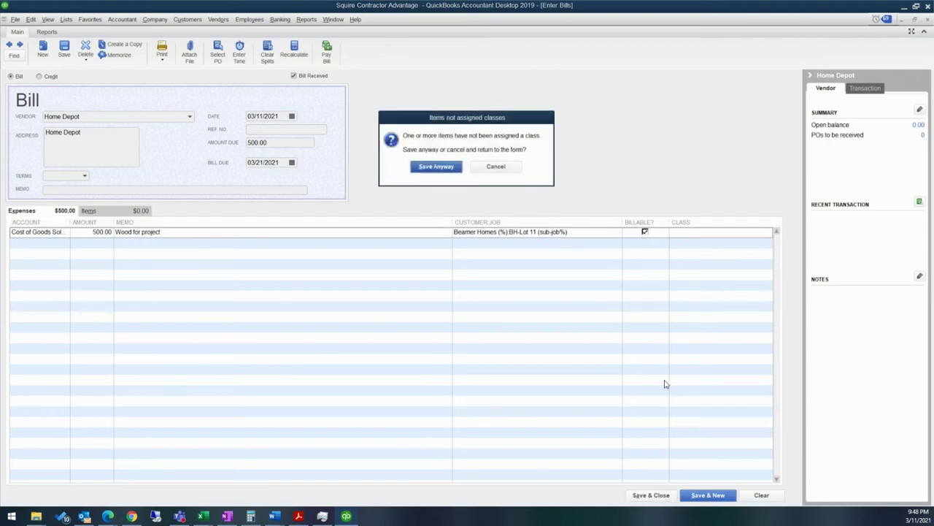
Step: Save the bill with no class assigned and start a new invoice from the Customer Center
{"action": "left_click", "coordinate": [438, 167]}
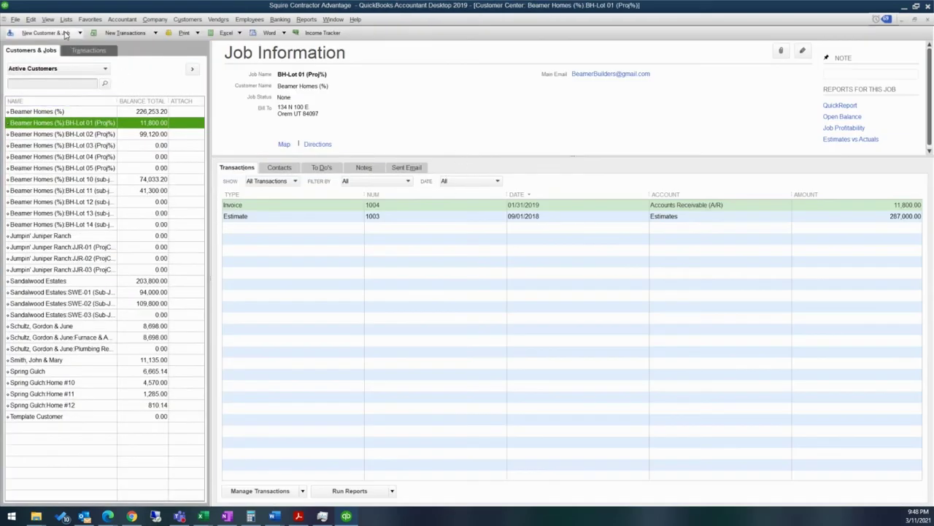
{"action": "left_click", "coordinate": [71, 33]}
{"action": "left_click", "coordinate": [114, 21]}
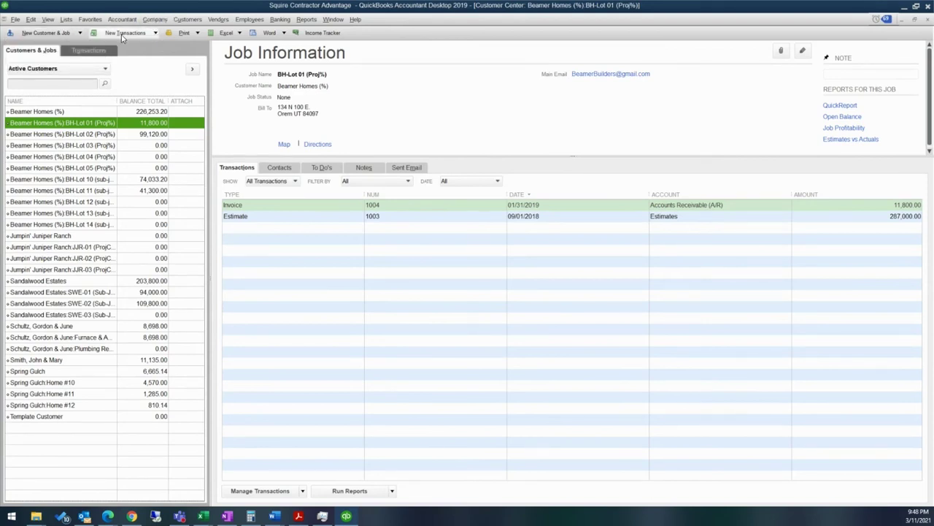
{"action": "left_click", "coordinate": [186, 20]}
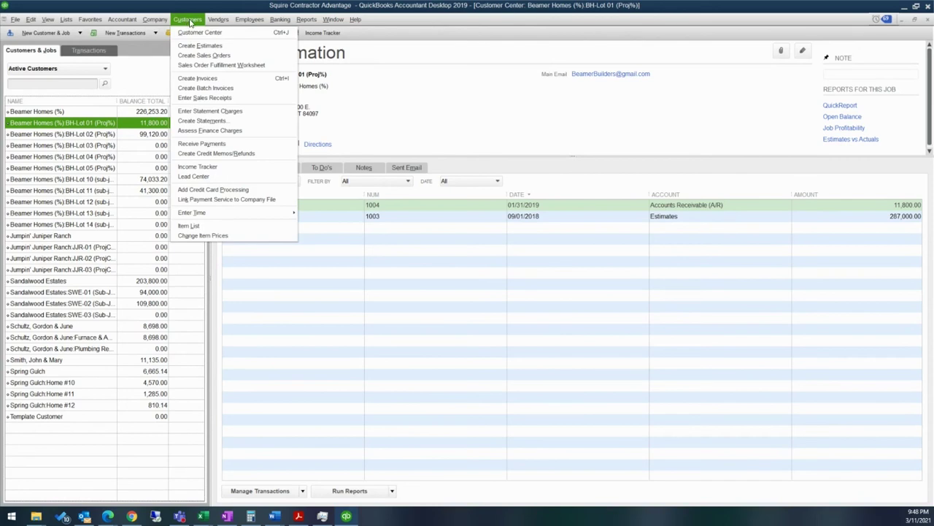
{"action": "left_click", "coordinate": [188, 20]}
{"action": "left_click", "coordinate": [124, 34]}
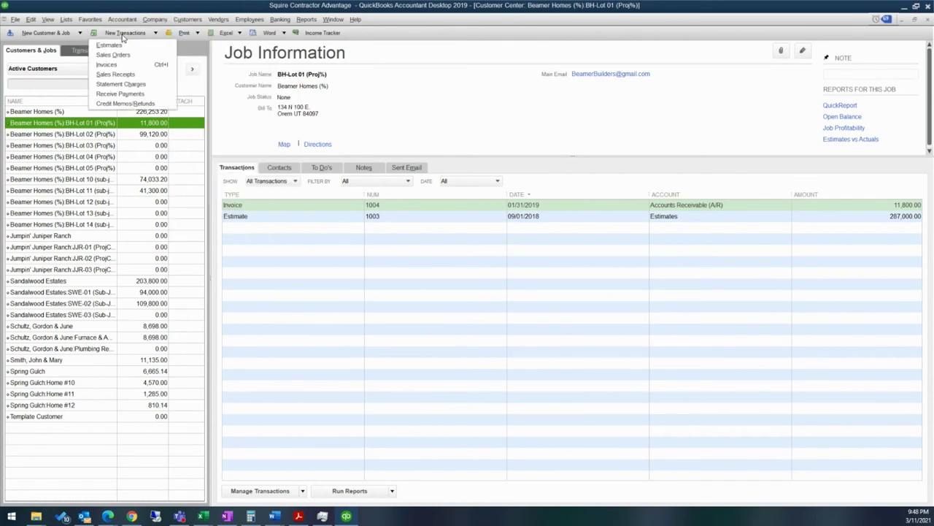
{"action": "left_click", "coordinate": [117, 65]}
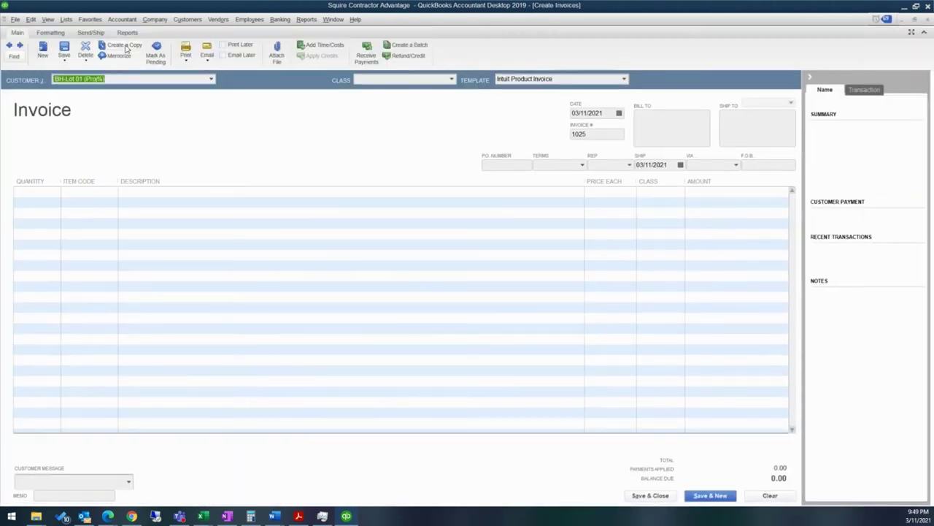
Step: Bill invoice 1025 to Beamer Homes BH-Lot 11, declining to use its existing estimate
{"action": "left_click", "coordinate": [211, 78]}
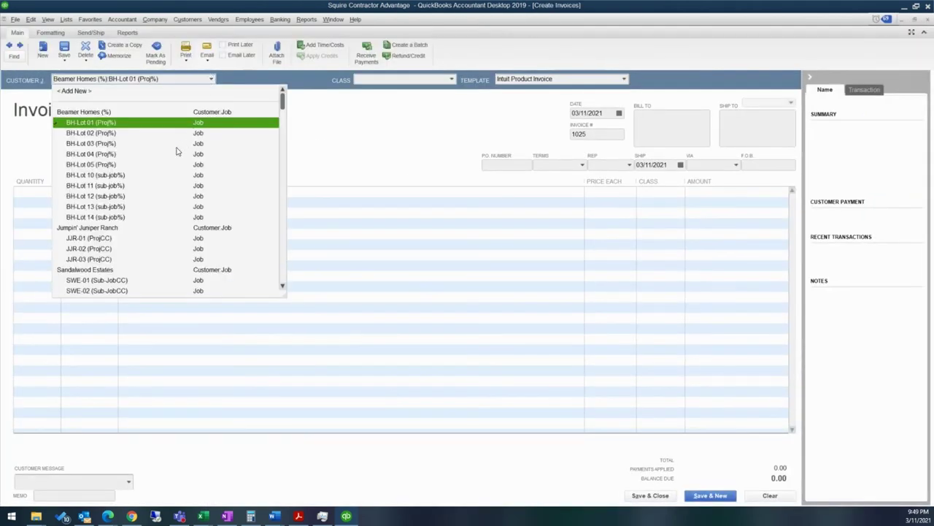
{"action": "left_click", "coordinate": [94, 185]}
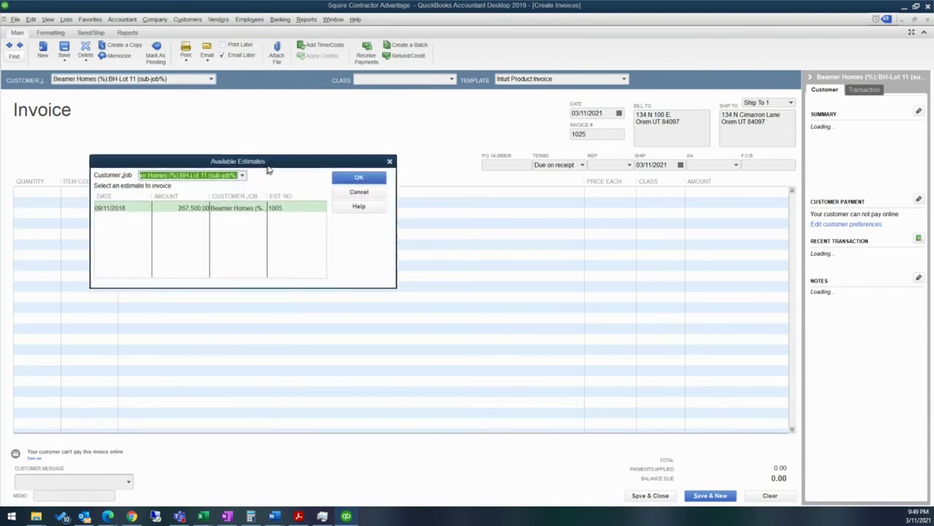
{"action": "left_click_drag", "start_coordinate": [267, 170], "coordinate": [323, 156]}
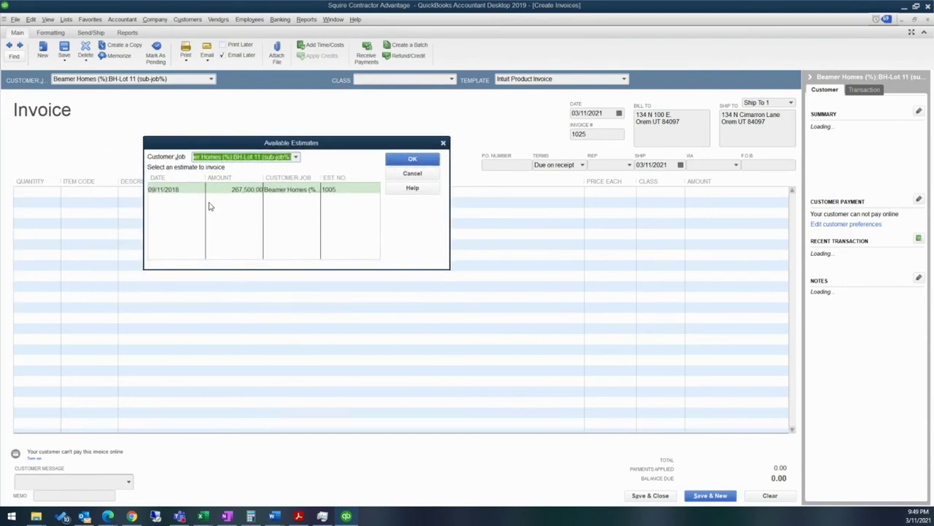
{"action": "left_click", "coordinate": [412, 173]}
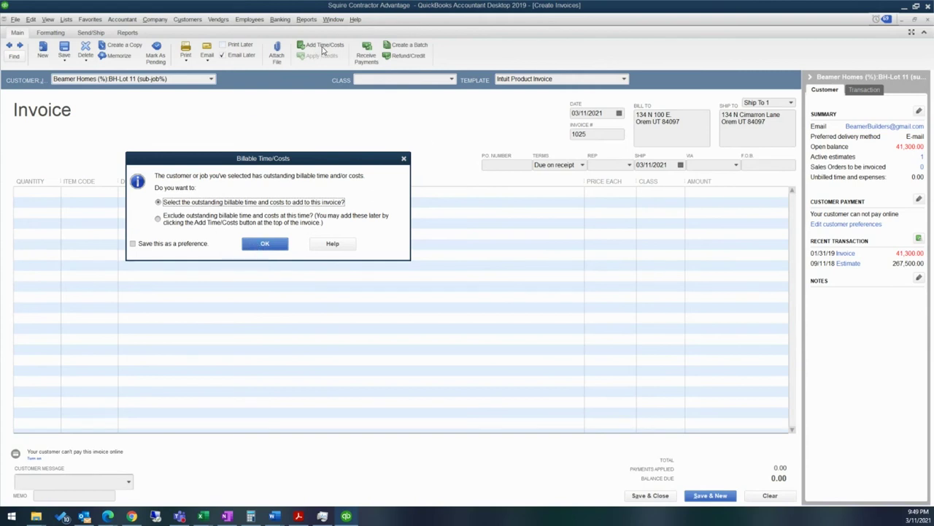
Step: Review BH-Lot 11's billable time, expenses, mileage and items, entering a 1.50 expense markup
{"action": "left_click", "coordinate": [266, 245]}
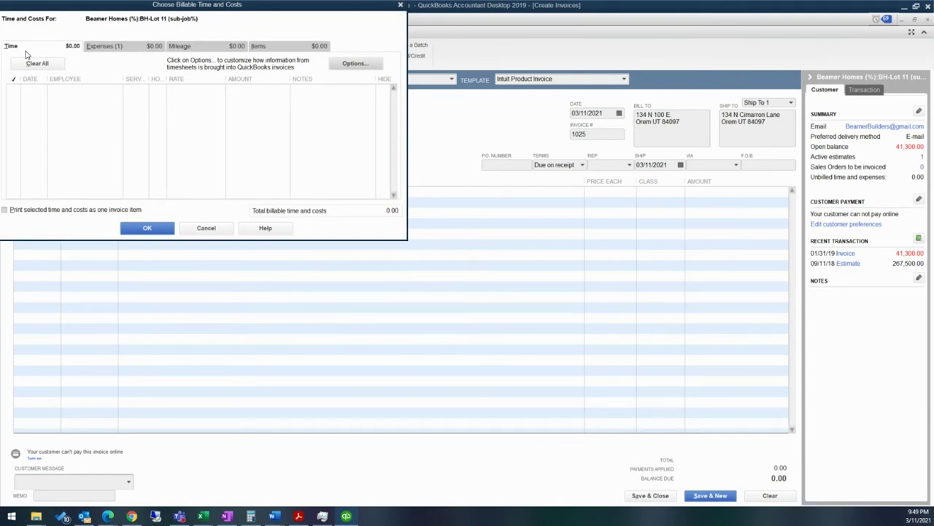
{"action": "left_click", "coordinate": [114, 50]}
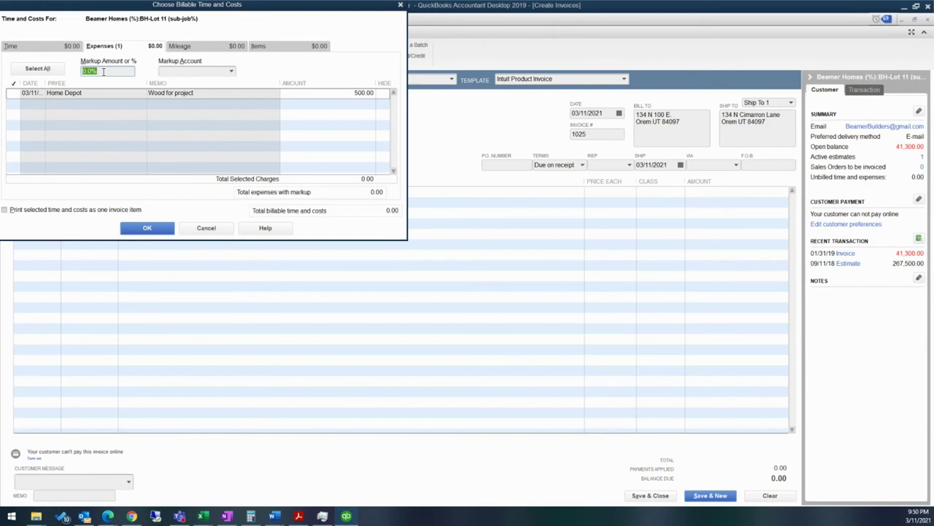
{"action": "left_click", "coordinate": [191, 71]}
{"action": "left_click", "coordinate": [193, 50]}
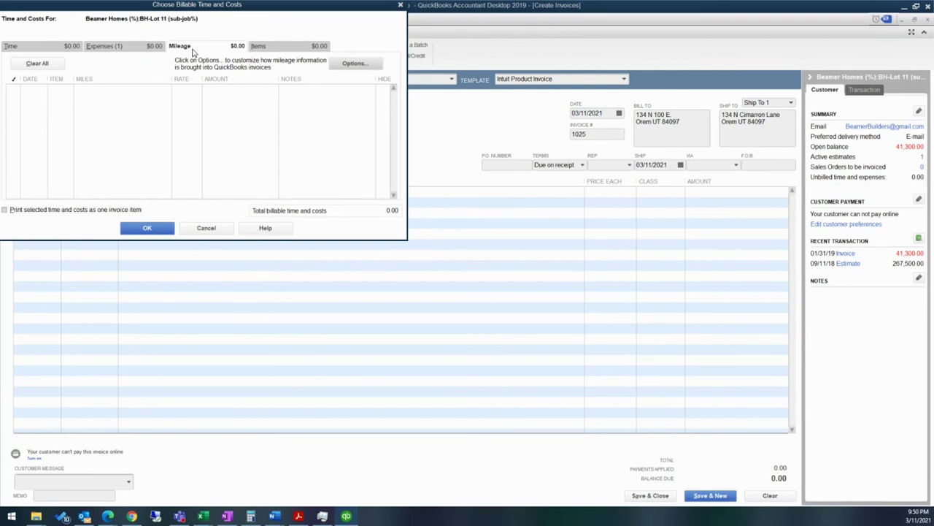
{"action": "left_click", "coordinate": [259, 46]}
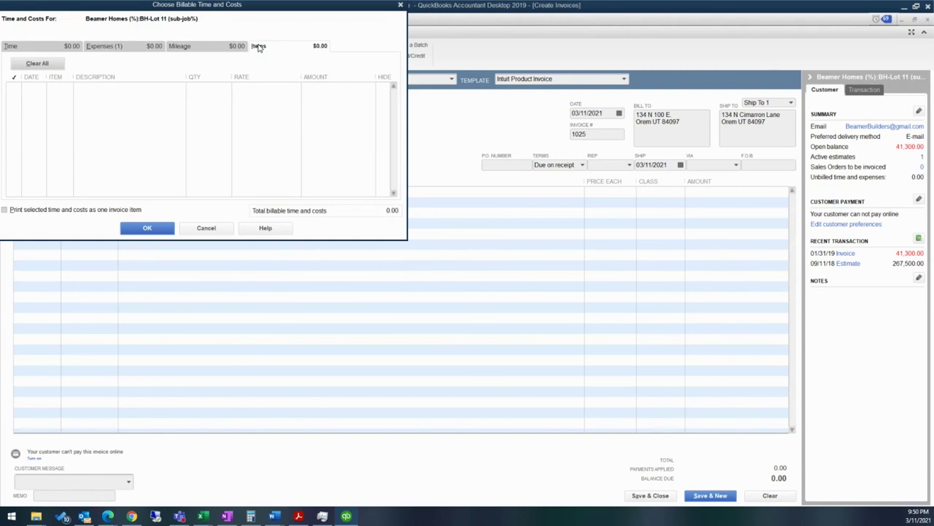
{"action": "left_click", "coordinate": [130, 49]}
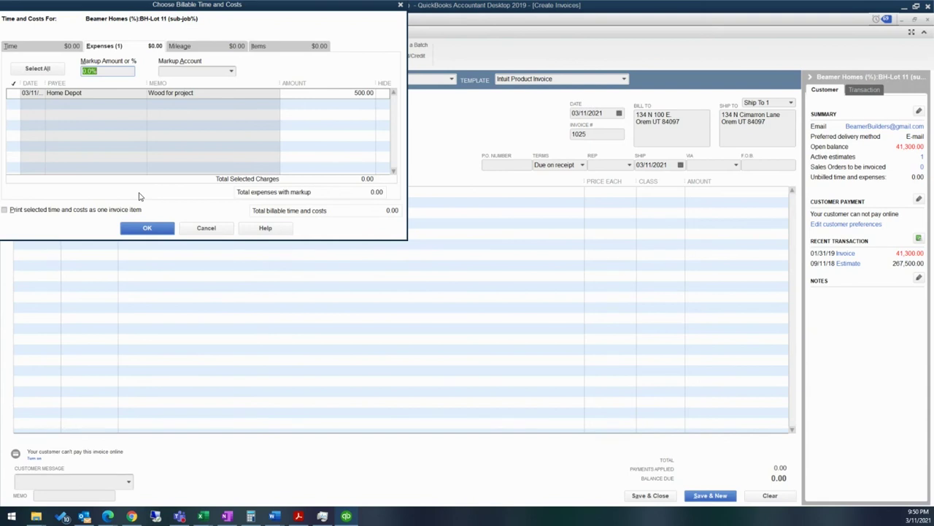
{"action": "type", "text": "1.50"}
{"action": "key", "text": "Tab"}
{"action": "left_click", "coordinate": [232, 70]}
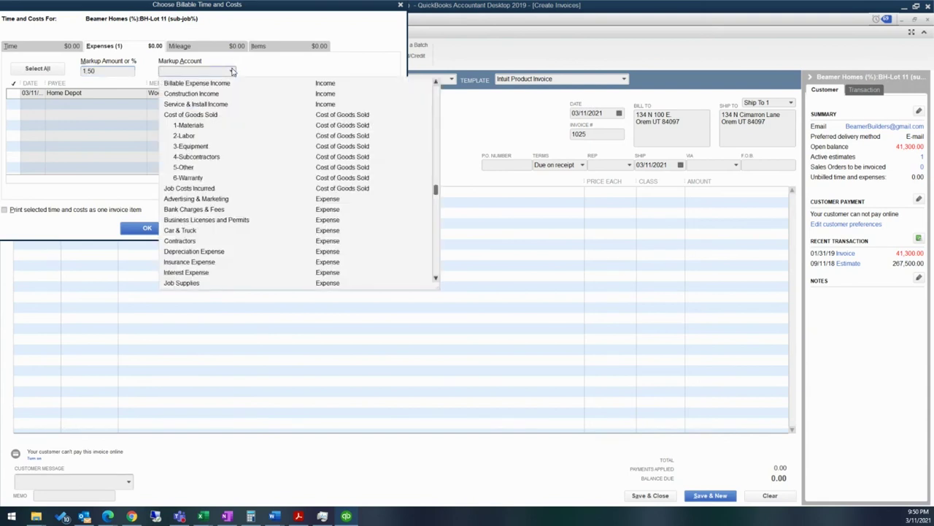
Step: Set the markup account to Billable Expense Income and close the billable costs window
{"action": "scroll", "coordinate": [239, 100], "scroll_direction": "up", "scroll_amount": 1}
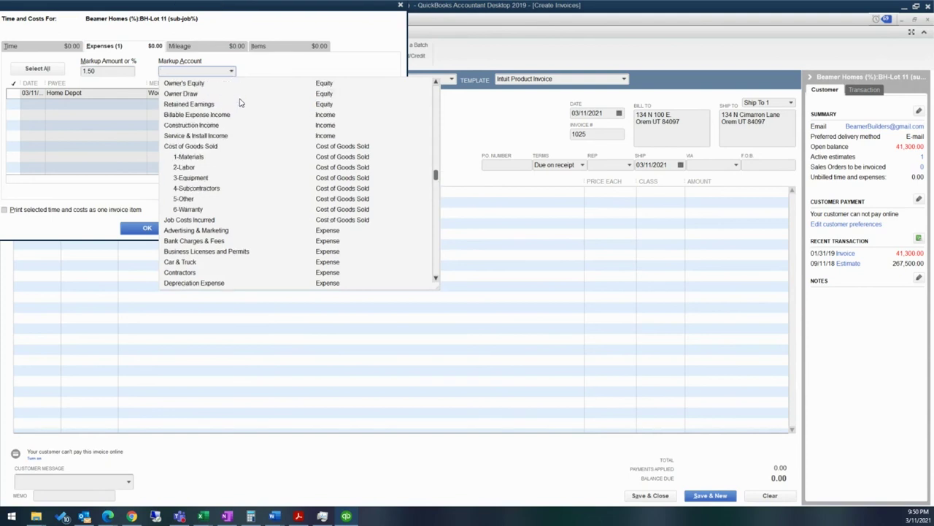
{"action": "left_click", "coordinate": [222, 115]}
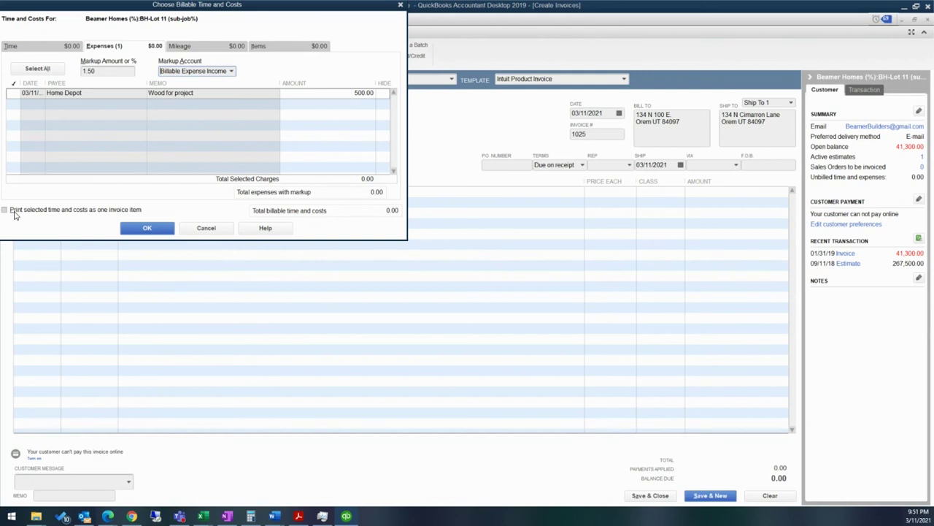
{"action": "left_click", "coordinate": [10, 213]}
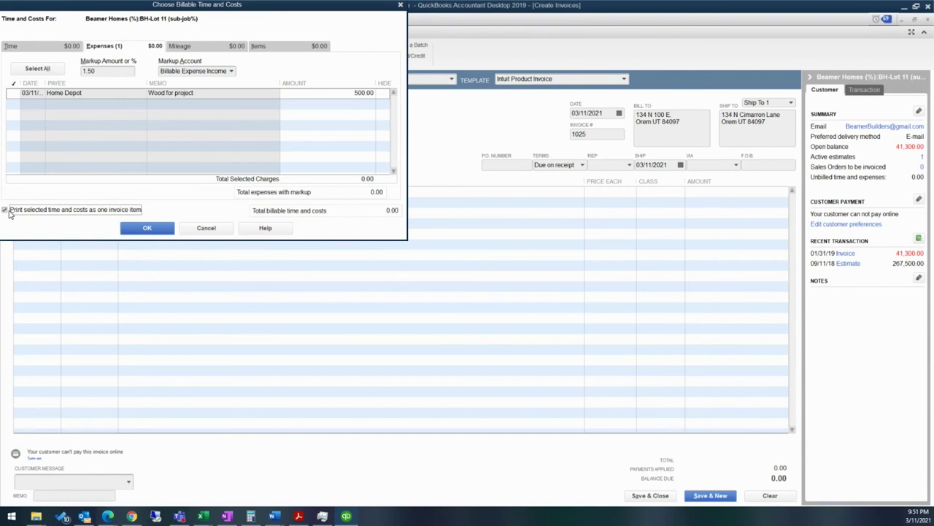
{"action": "left_click", "coordinate": [10, 213]}
{"action": "left_click", "coordinate": [165, 230]}
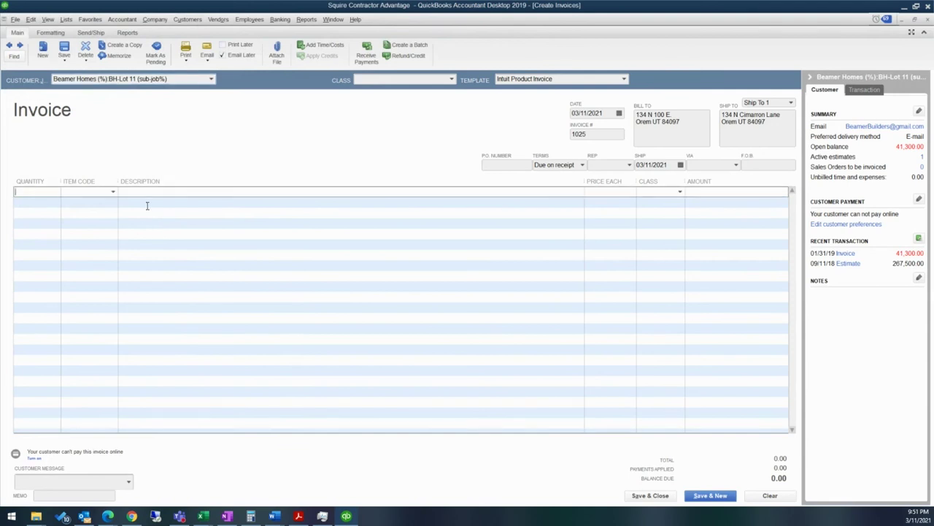
Step: Add the 500.00 Home Depot wood expense to the BH-Lot 11 invoice, then clear the form
{"action": "left_click", "coordinate": [312, 46]}
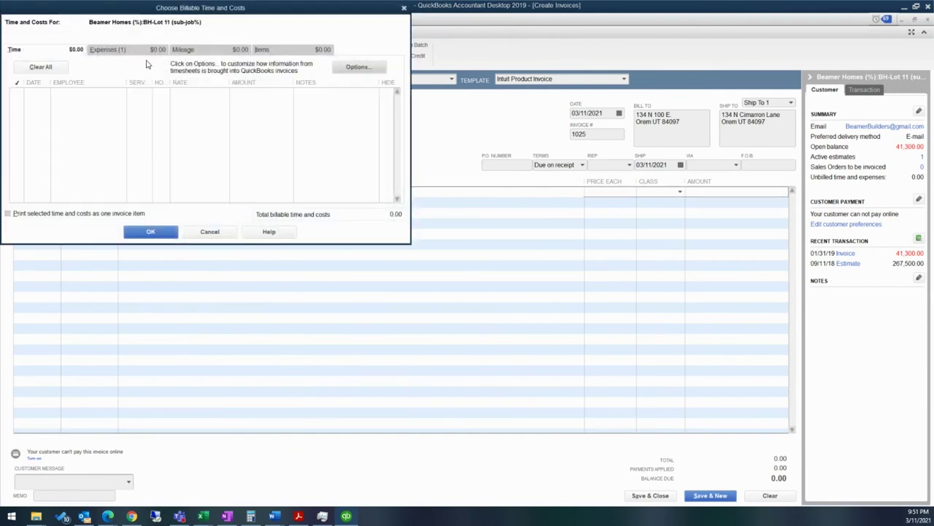
{"action": "left_click", "coordinate": [144, 53]}
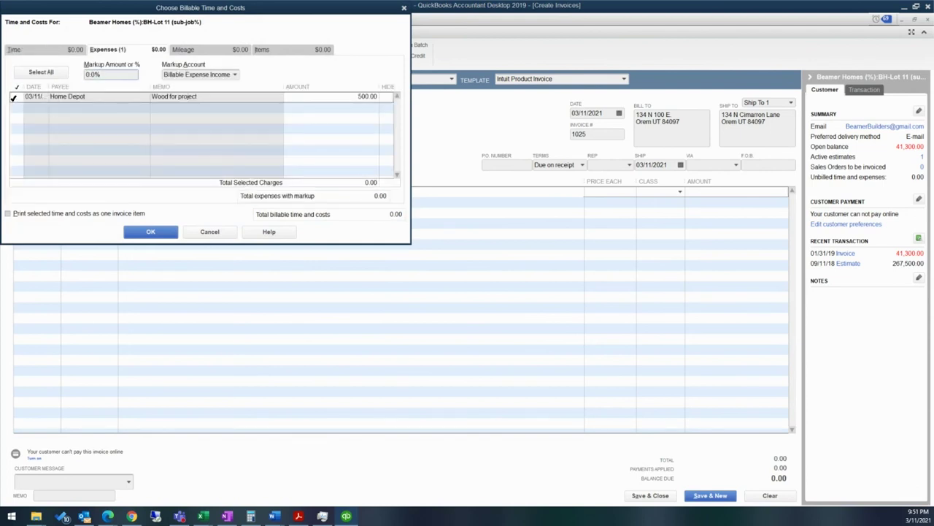
{"action": "left_click", "coordinate": [13, 98]}
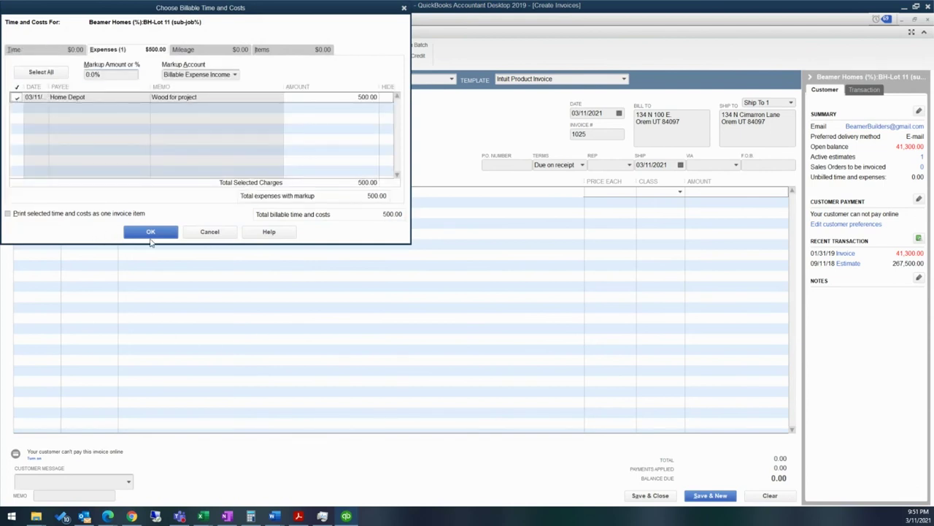
{"action": "left_click", "coordinate": [150, 232]}
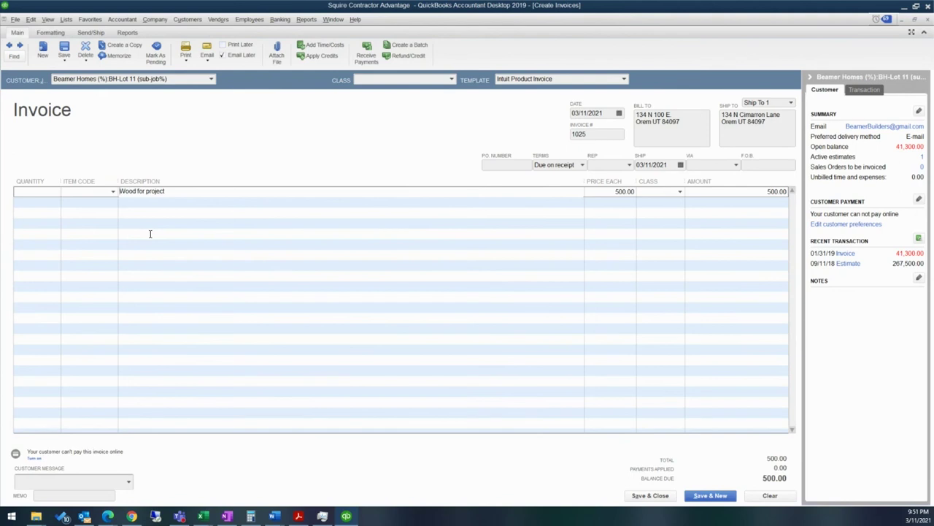
{"action": "key", "text": "Down"}
{"action": "left_click", "coordinate": [200, 190]}
{"action": "left_click", "coordinate": [770, 496]}
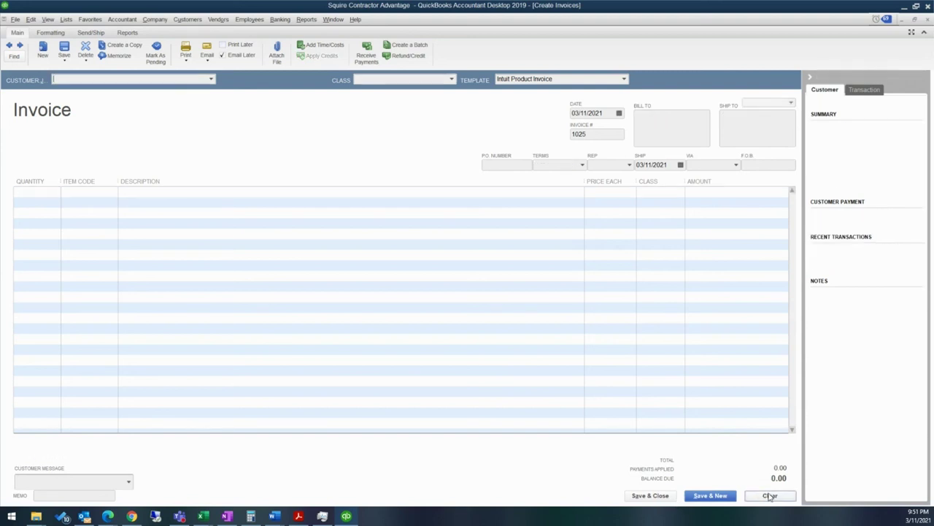
Step: Close the invoice window and run Reports > Company & Financial > Profit & Loss by Job
{"action": "left_click", "coordinate": [928, 19]}
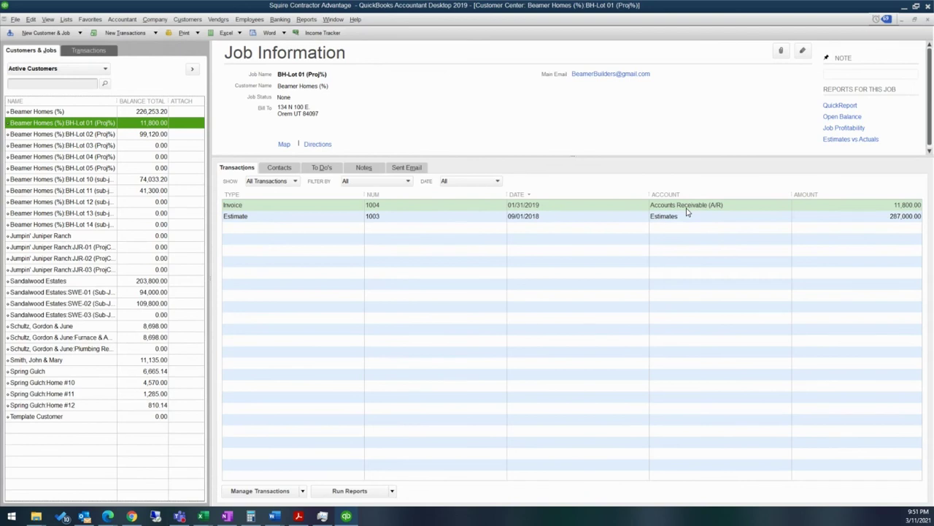
{"action": "left_click", "coordinate": [307, 20]}
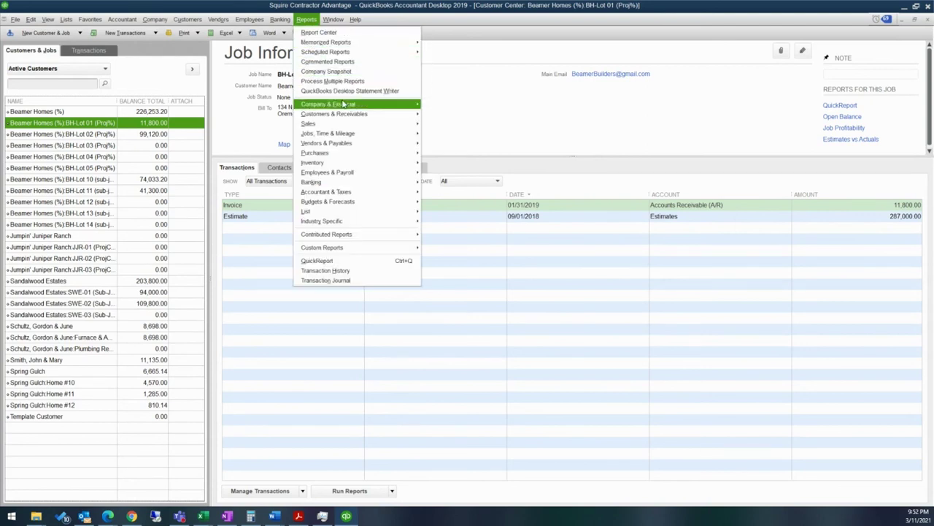
{"action": "mouse_move", "coordinate": [351, 114]}
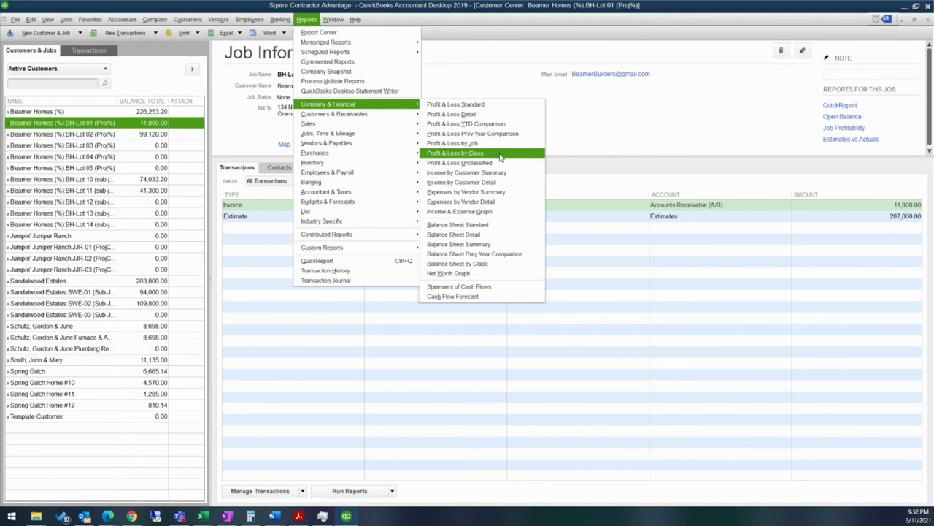
{"action": "left_click", "coordinate": [500, 144]}
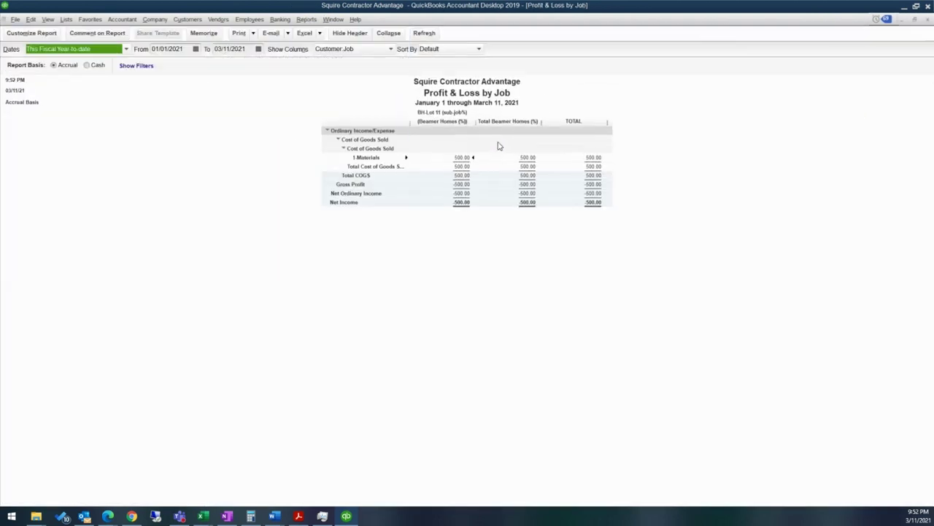
{"action": "left_click", "coordinate": [168, 49]}
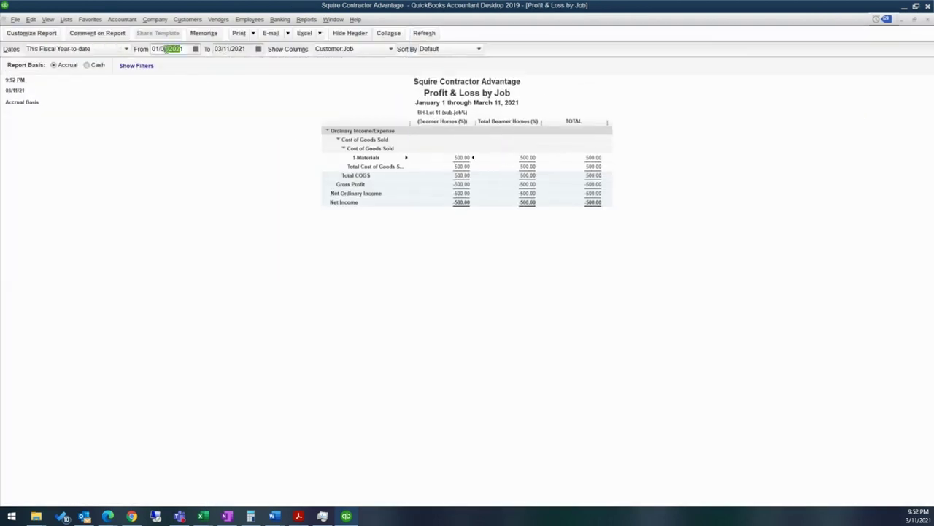
Step: Set the report date range from 1/1/19 to 12/31/19
{"action": "type", "text": "1/1/19"}
{"action": "key", "text": "Tab"}
{"action": "type", "text": "12/31/19"}
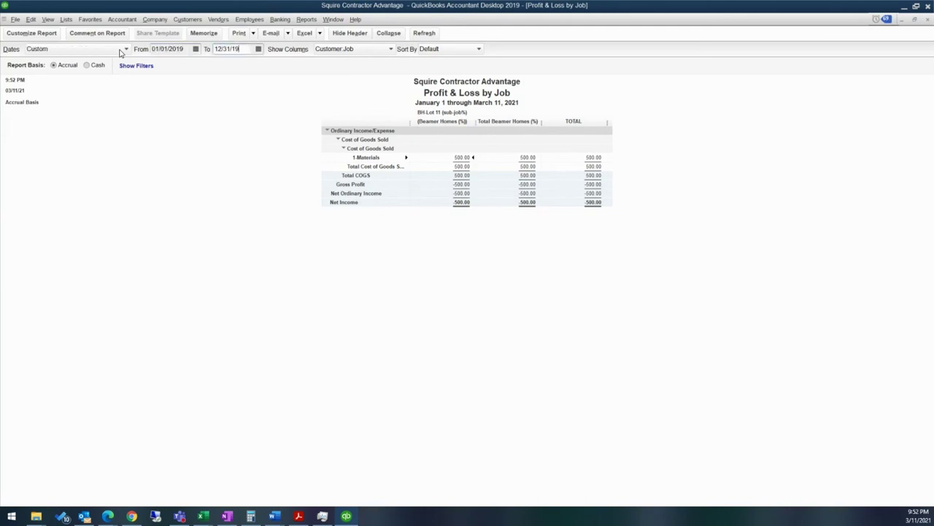
{"action": "key", "text": "Tab"}
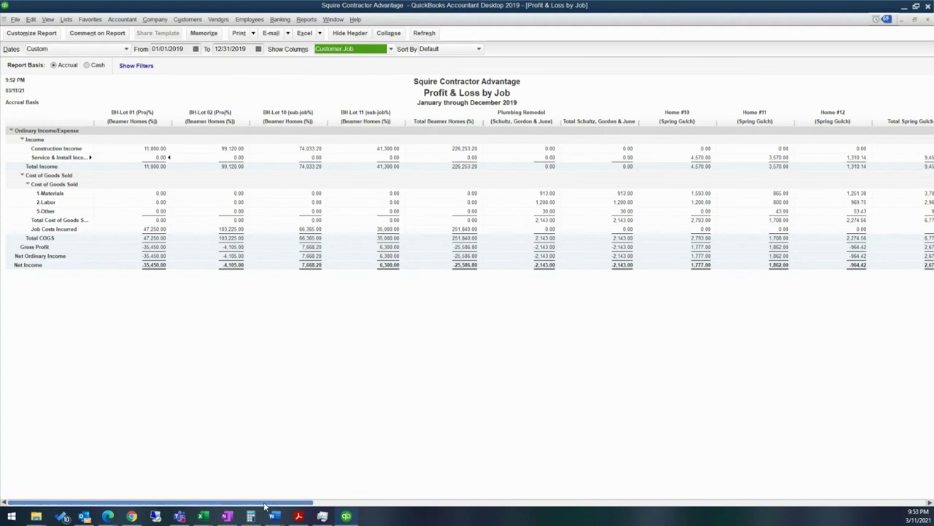
Step: Scroll across the jobs to the TOTAL column and select Plumbing Remodel's cost of goods total
{"action": "left_click_drag", "start_coordinate": [265, 504], "coordinate": [332, 519]}
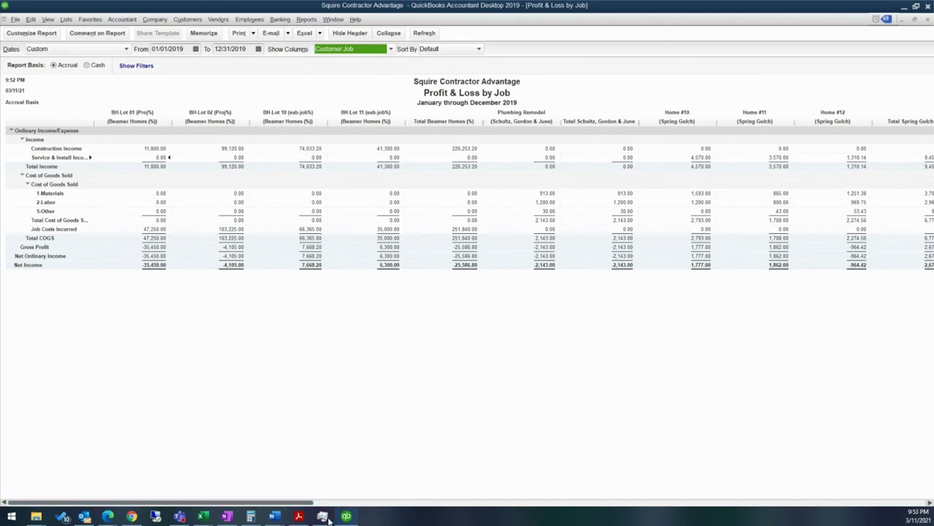
{"action": "left_click", "coordinate": [928, 504]}
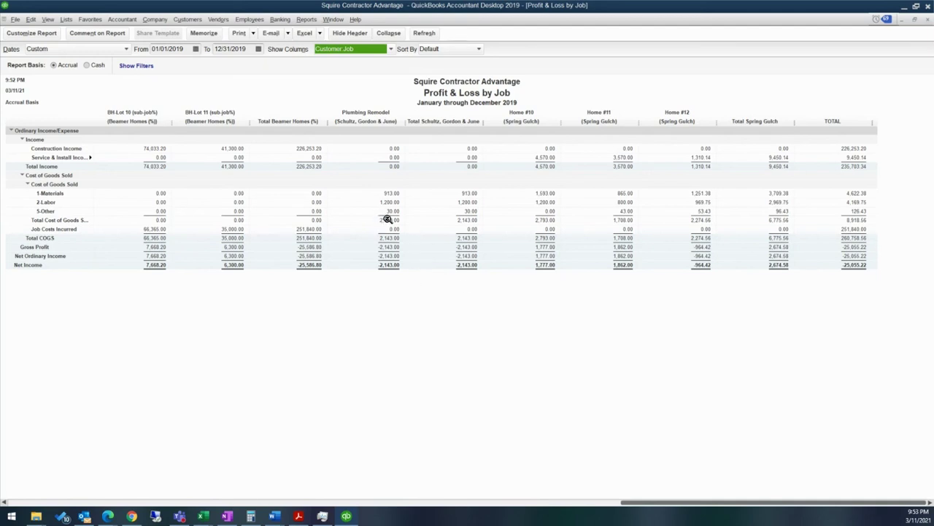
{"action": "left_click", "coordinate": [387, 219]}
Step: QuickZoom into Plumbing Remodel's cost of goods transactions, then close both reports without memorizing
{"action": "double_click", "coordinate": [387, 219]}
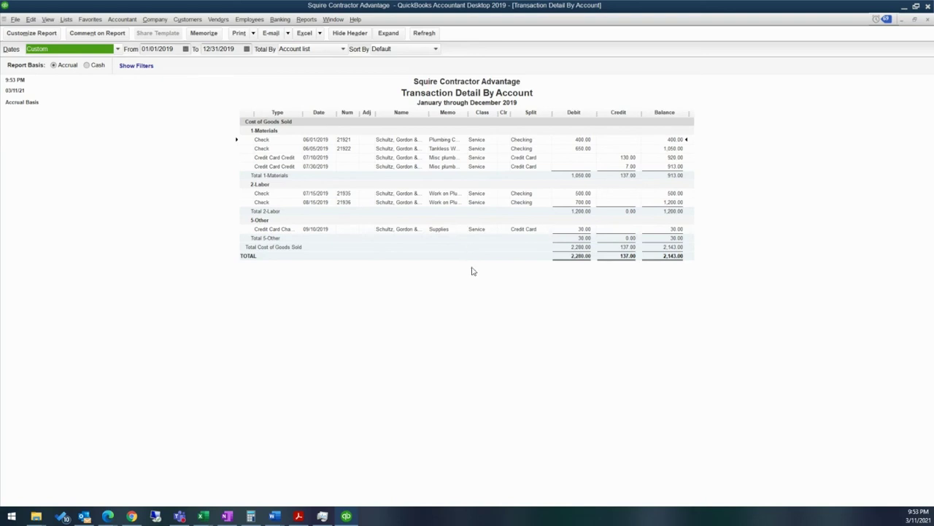
{"action": "left_click", "coordinate": [430, 115]}
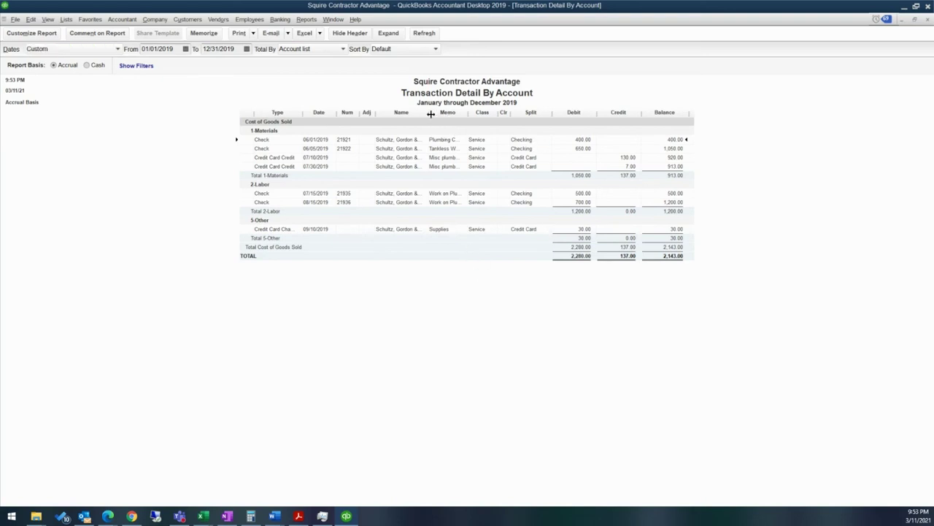
{"action": "left_click", "coordinate": [927, 19]}
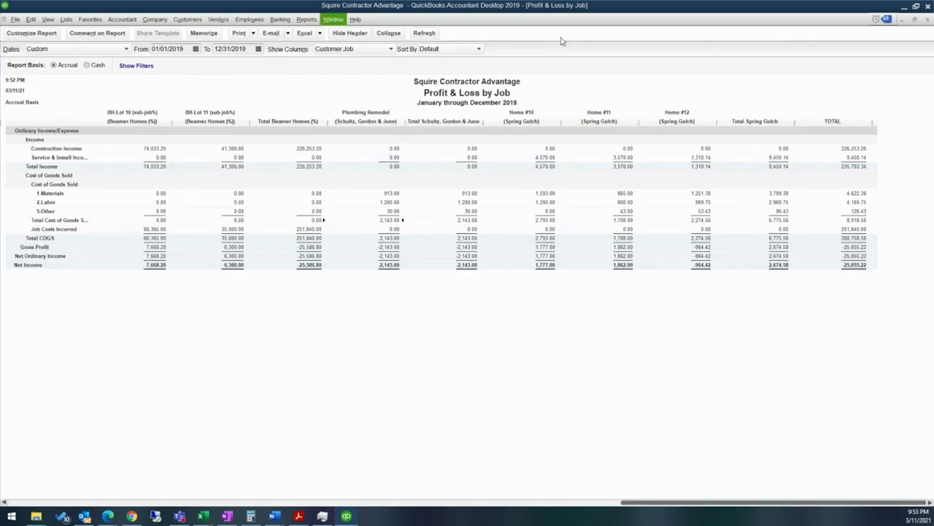
{"action": "left_click", "coordinate": [928, 19]}
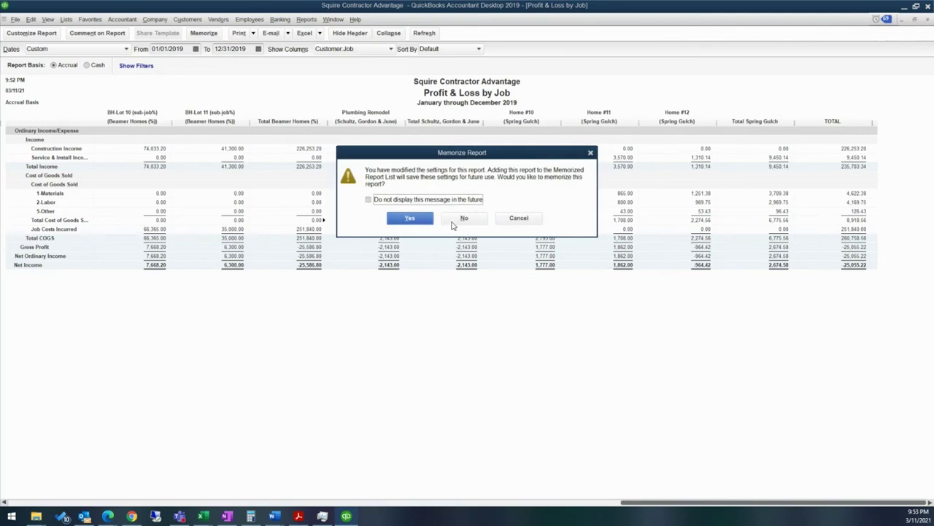
{"action": "left_click", "coordinate": [464, 218]}
Step: Browse the Reports > Company & Financial list and dismiss it without opening a report
{"action": "left_click", "coordinate": [305, 19]}
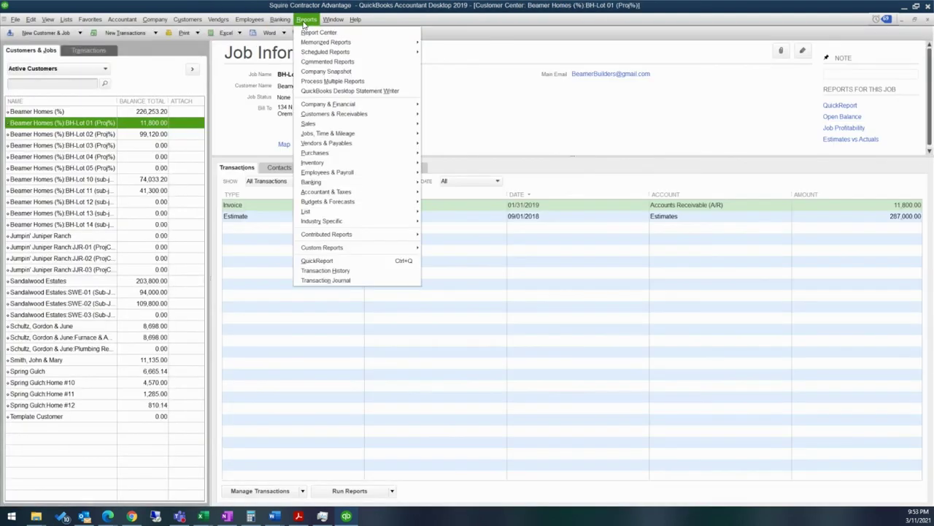
{"action": "mouse_move", "coordinate": [373, 108]}
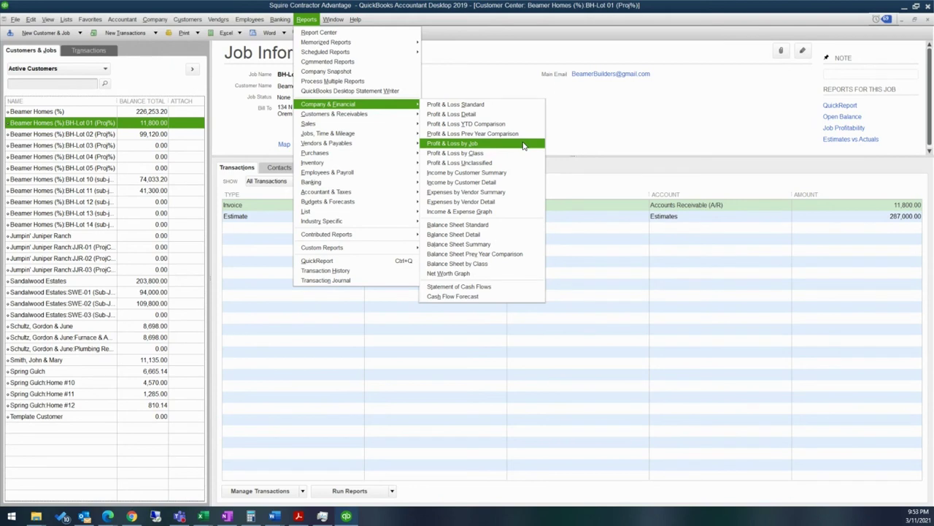
{"action": "key", "text": "Escape"}
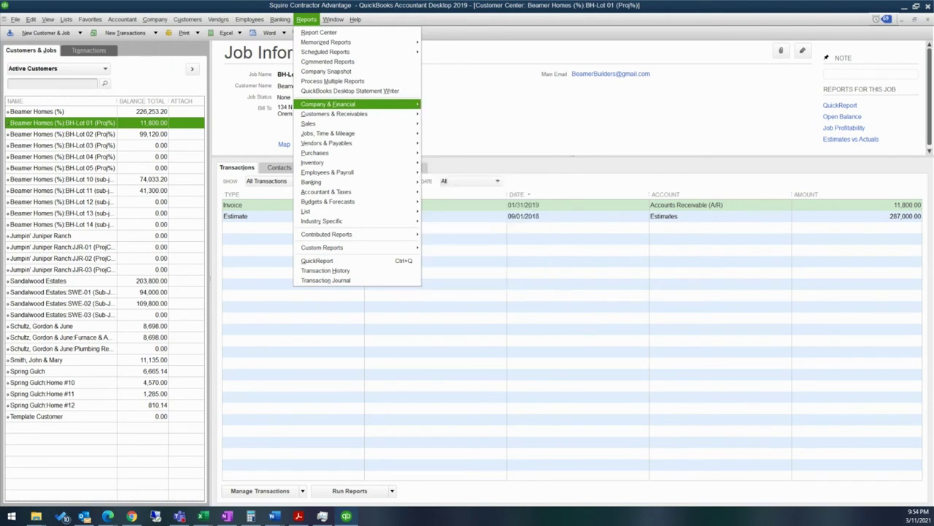